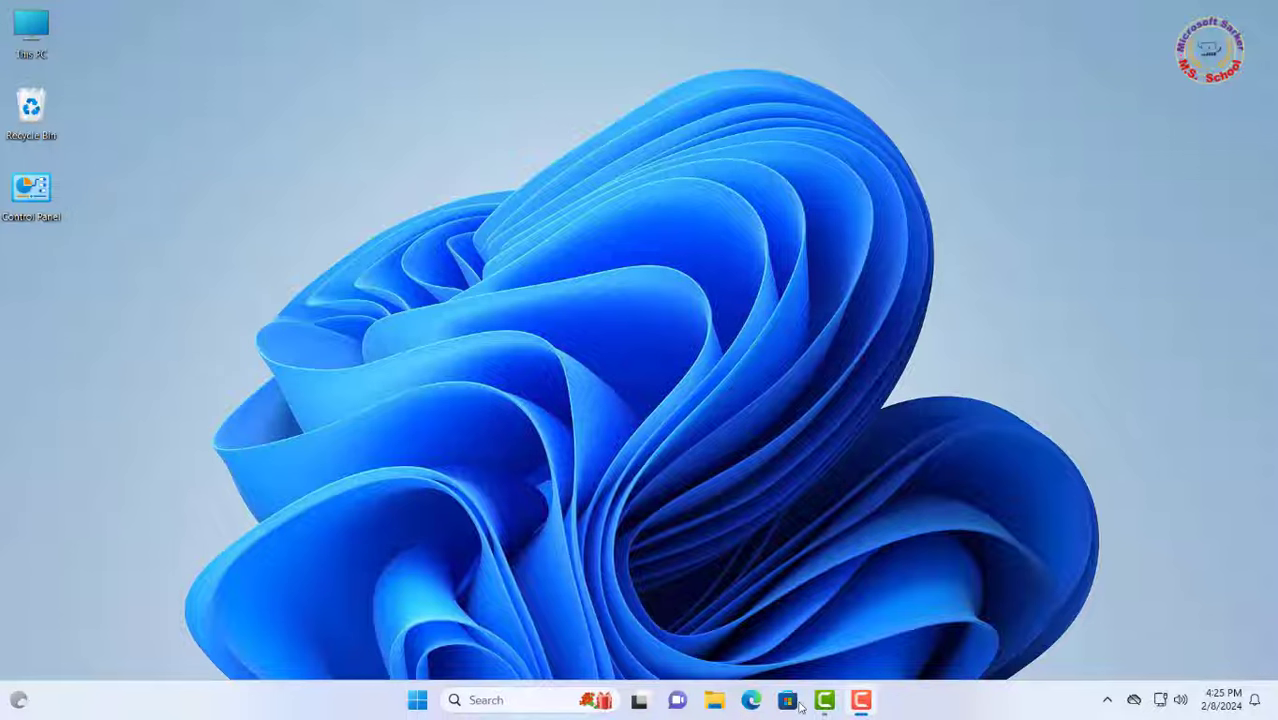
Check the Start menu's missing power options, then go to Settings System > Troubleshoot > Other troubleshooters.
click(418, 705)
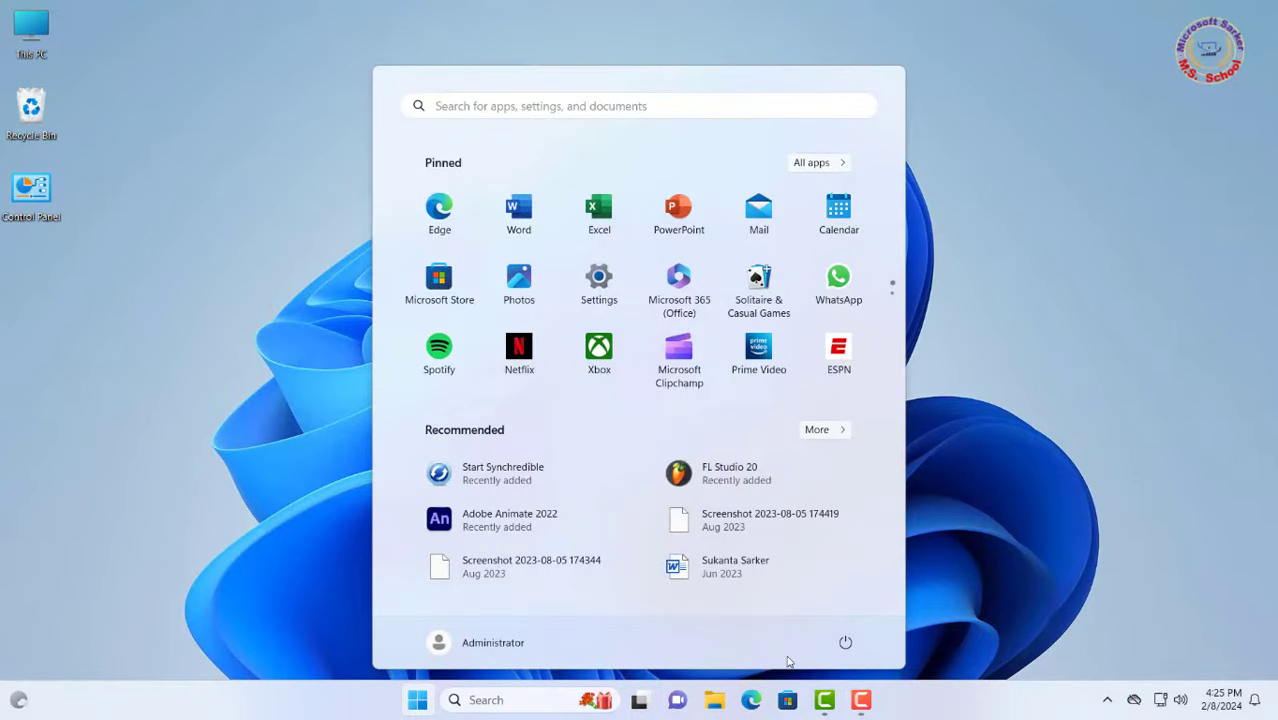
click(845, 643)
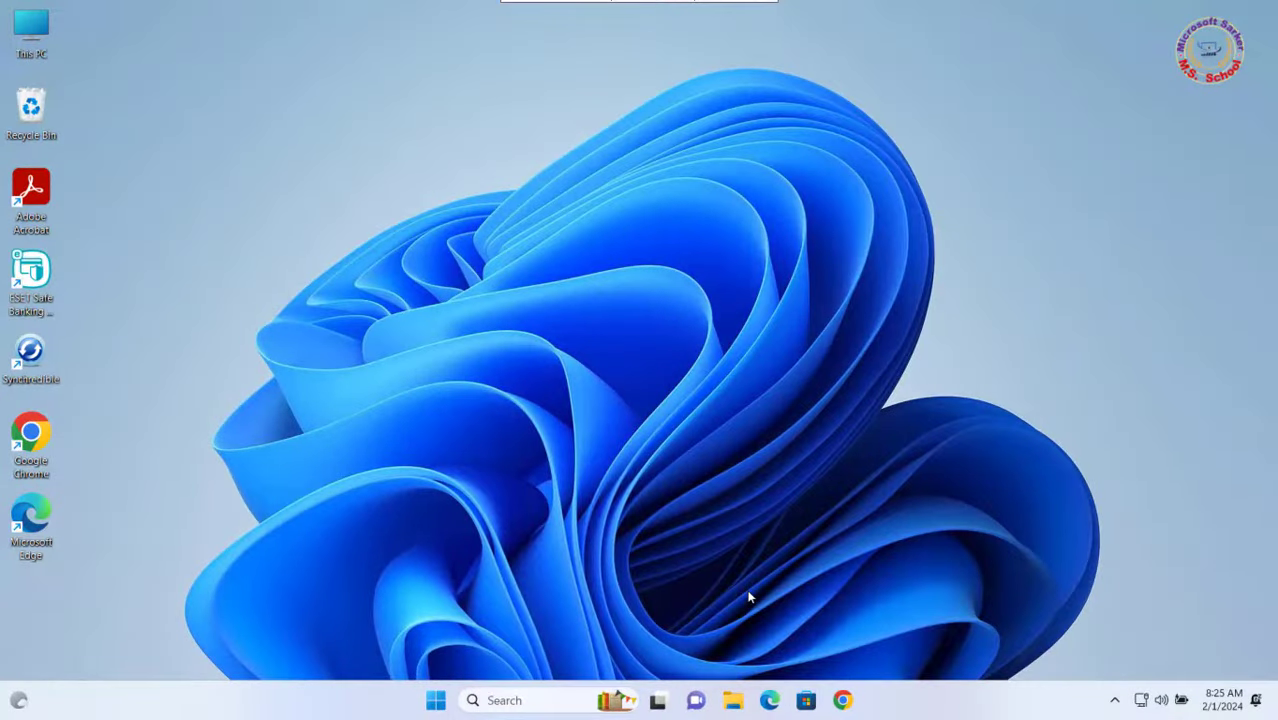
key(super+i)
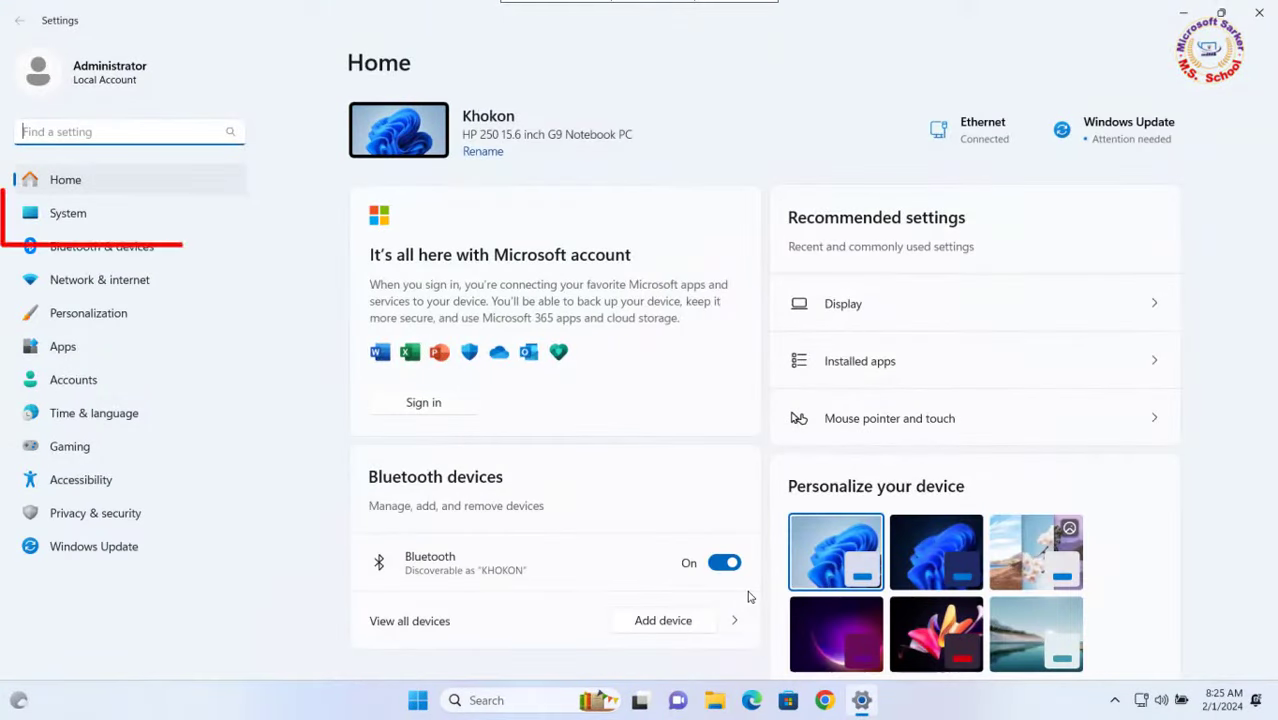
click(143, 212)
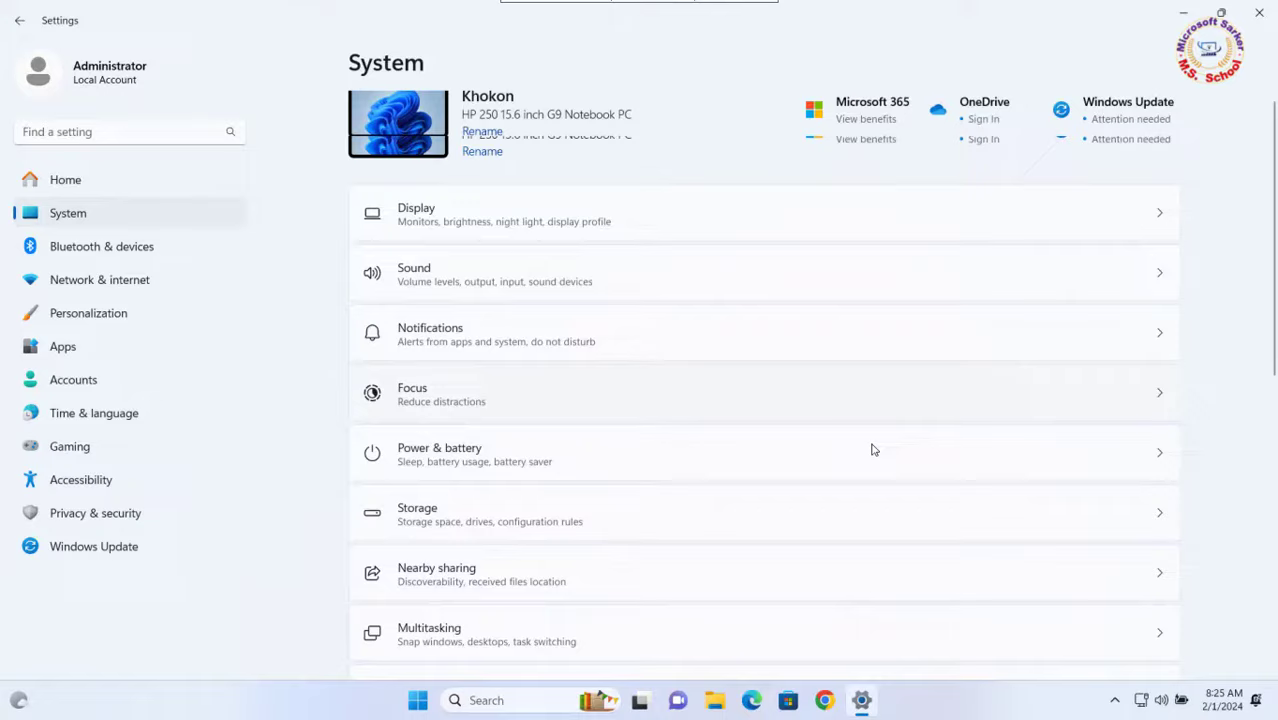
scroll(872, 449, down, 3)
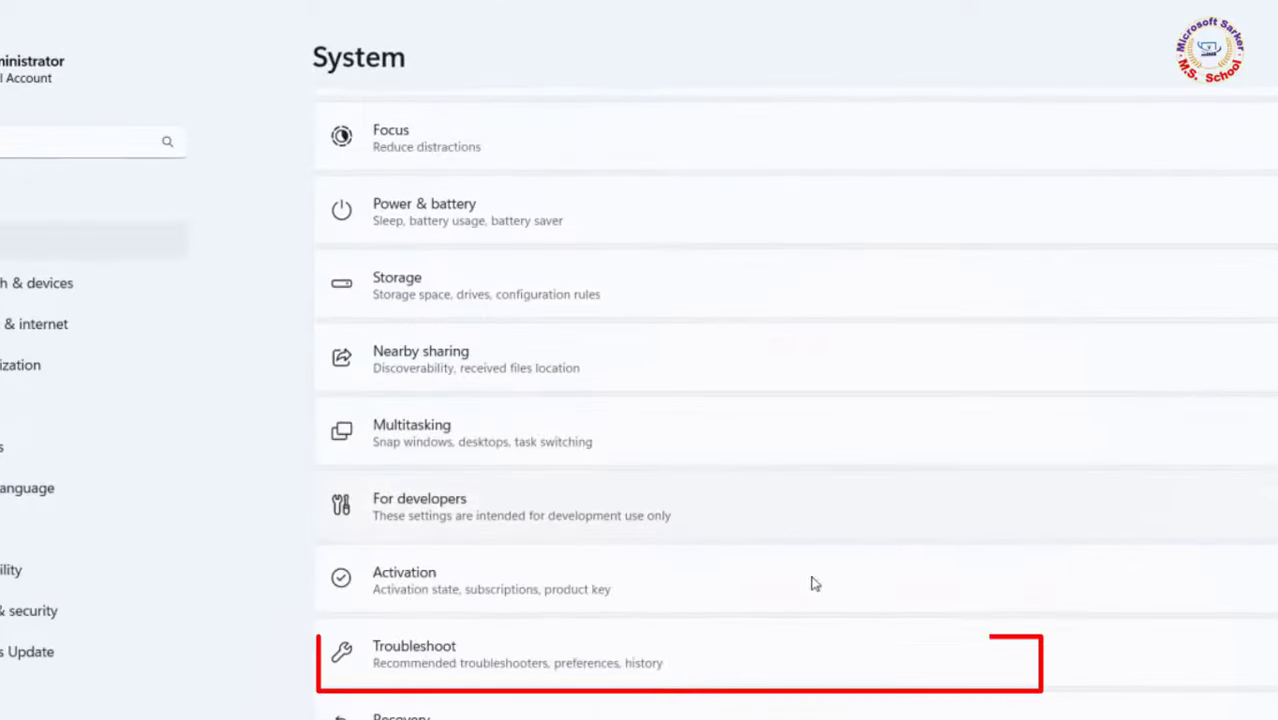
click(747, 665)
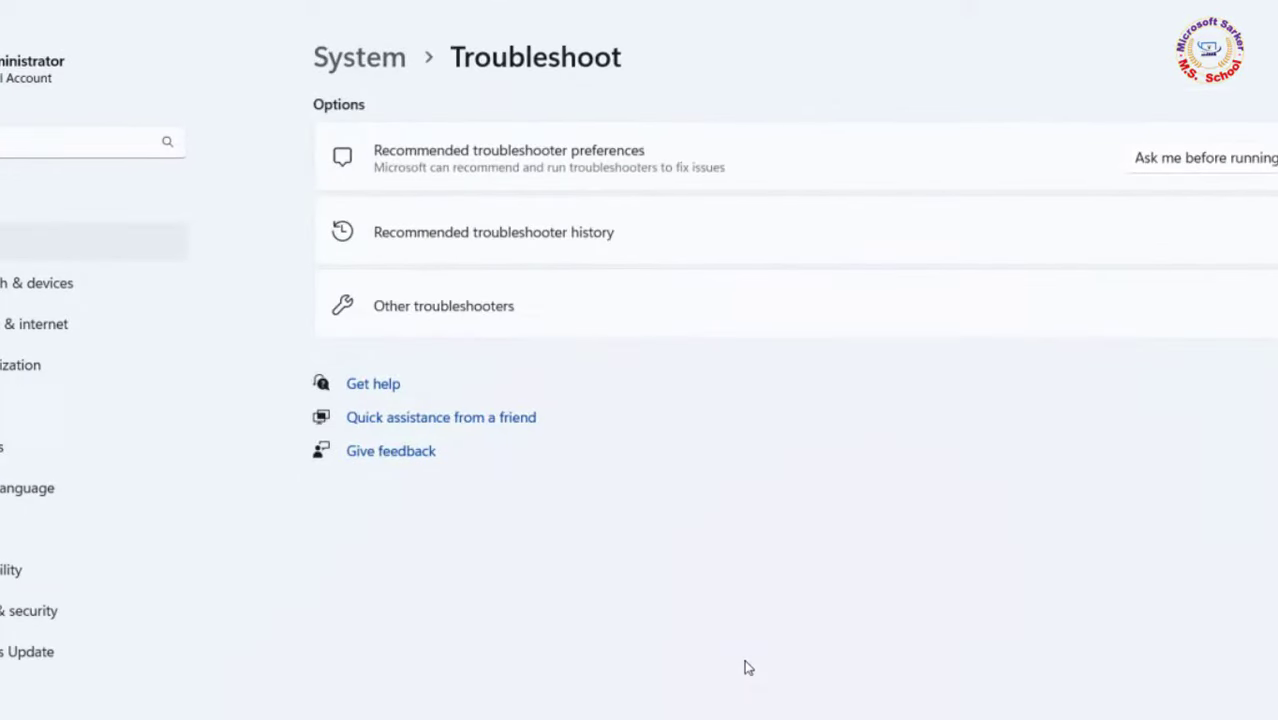
click(791, 310)
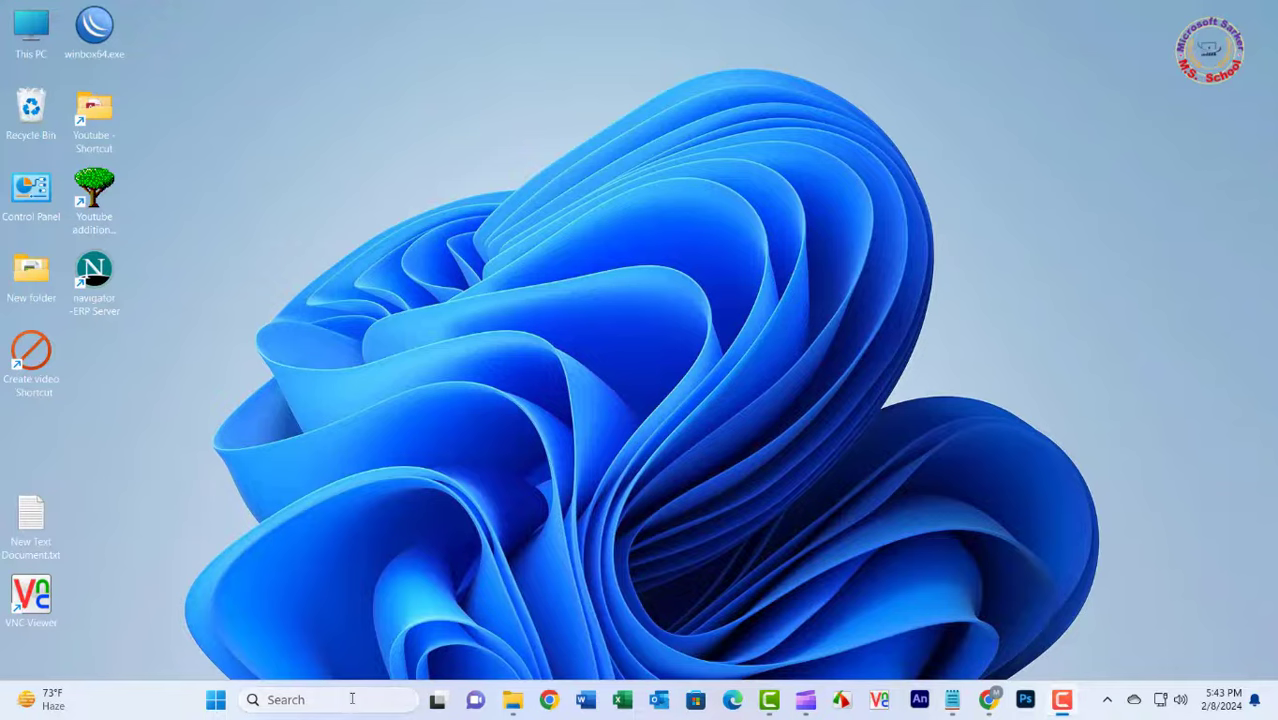
Run powercfg -restoredefaultschemes in a Command Prompt launched as administrator.
click(408, 699)
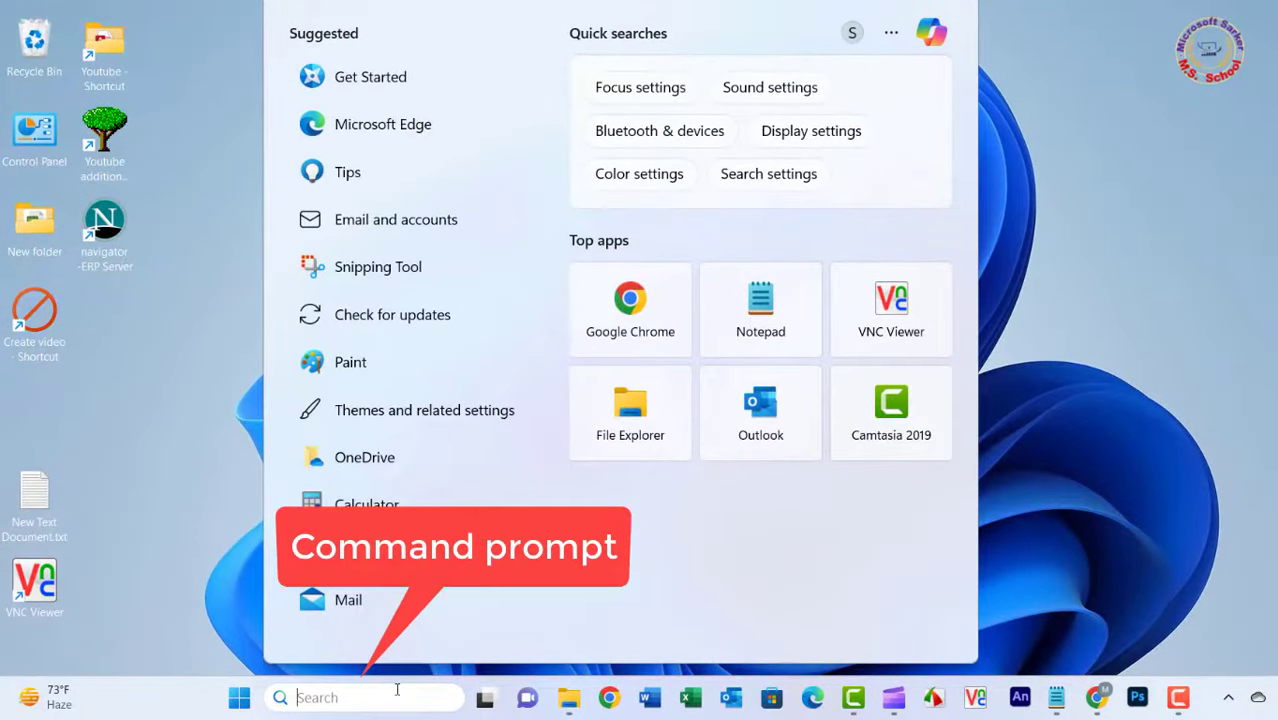
text(cmd)
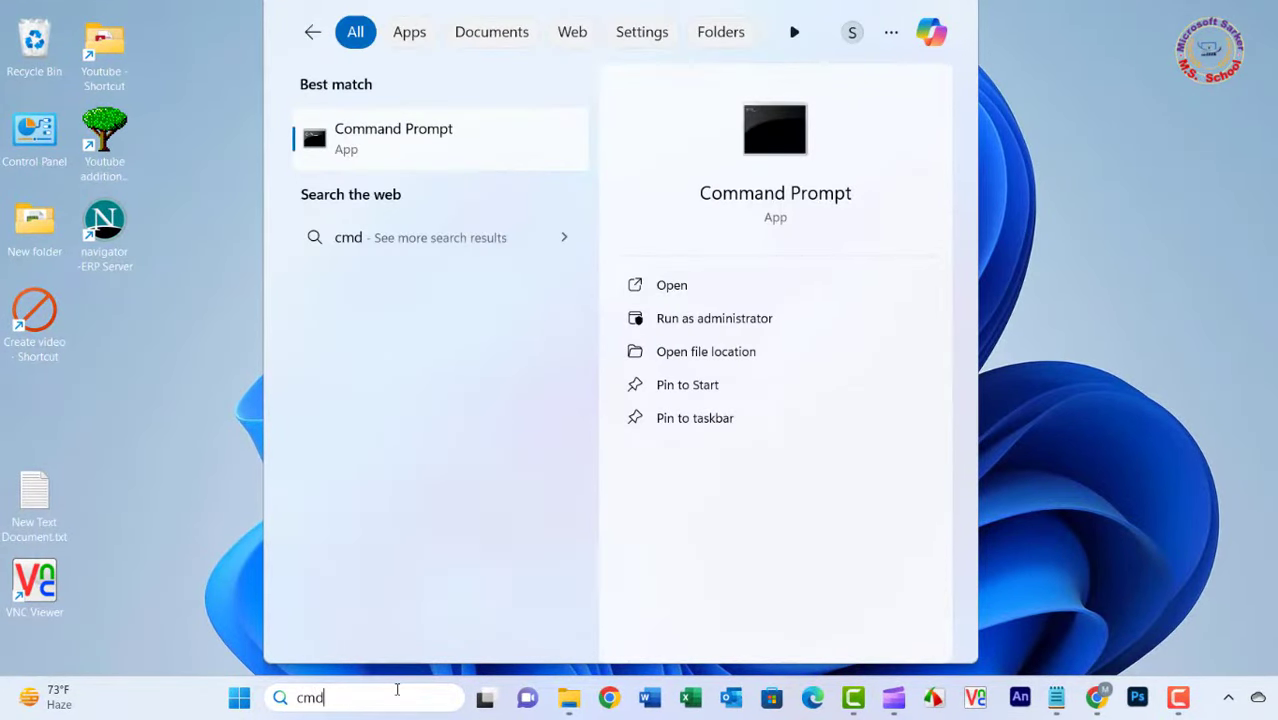
right_click(376, 145)
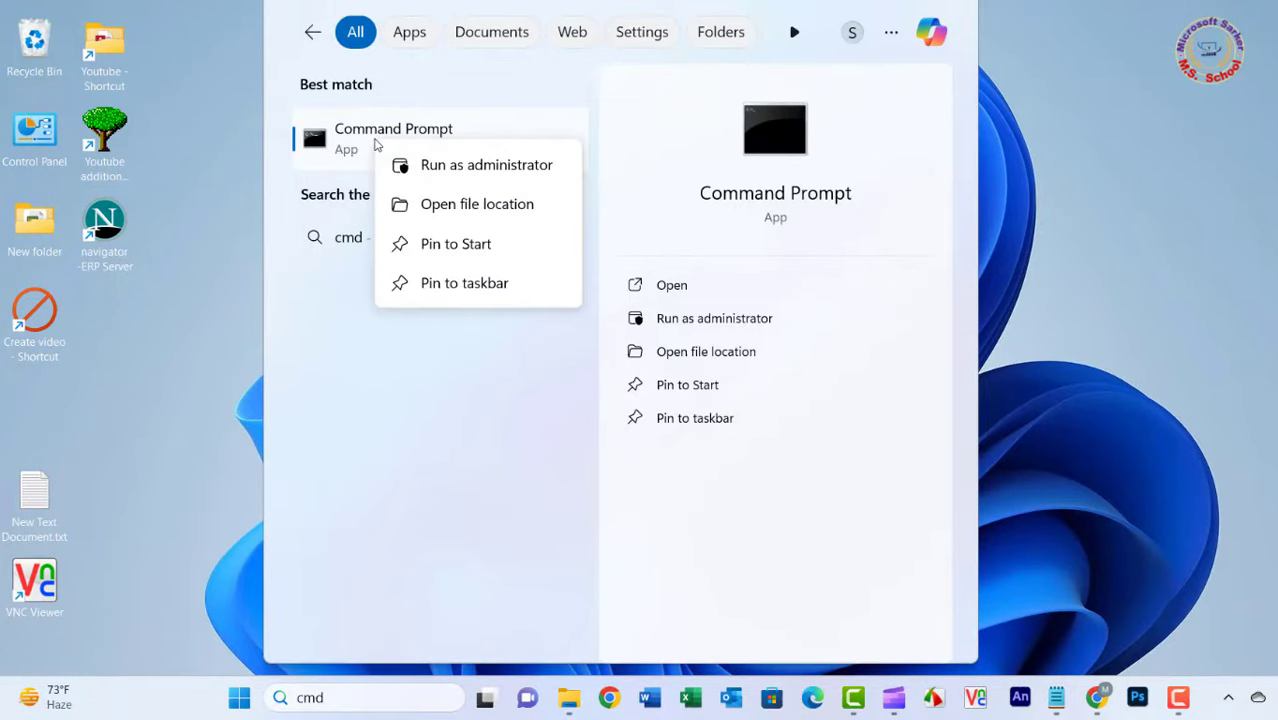
click(447, 168)
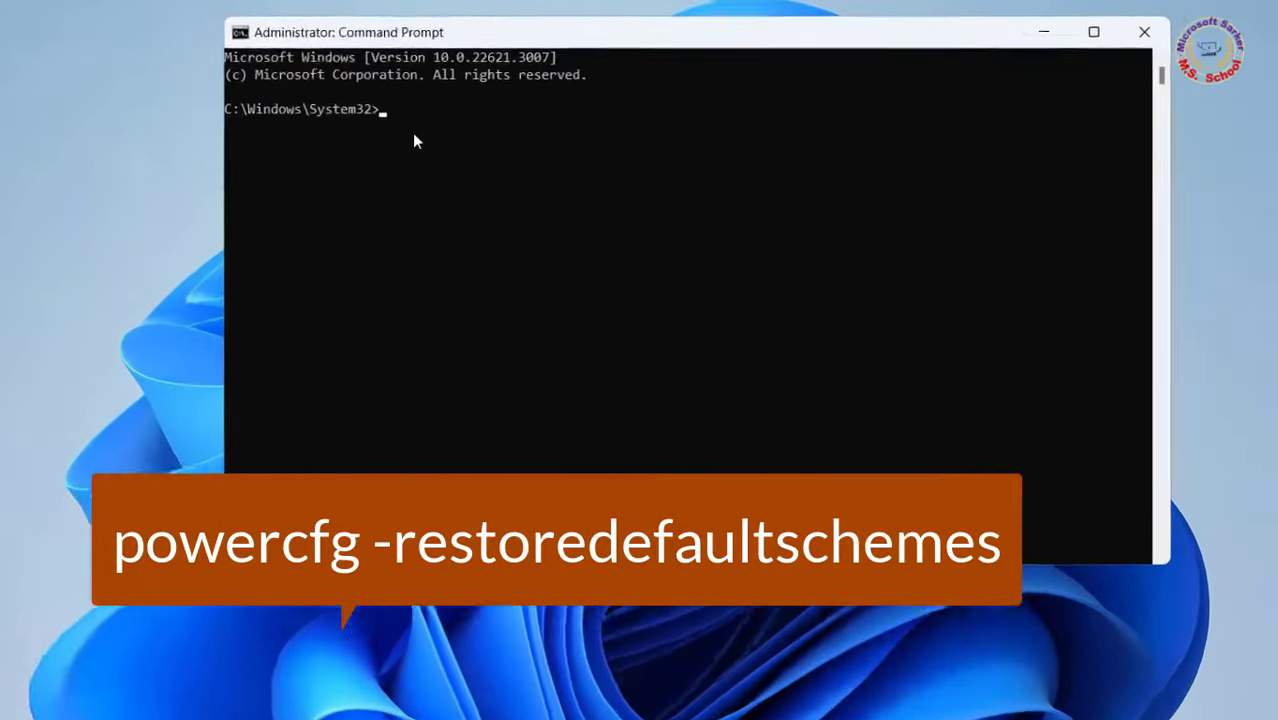
text(powercfg -restoredefaultschemes)
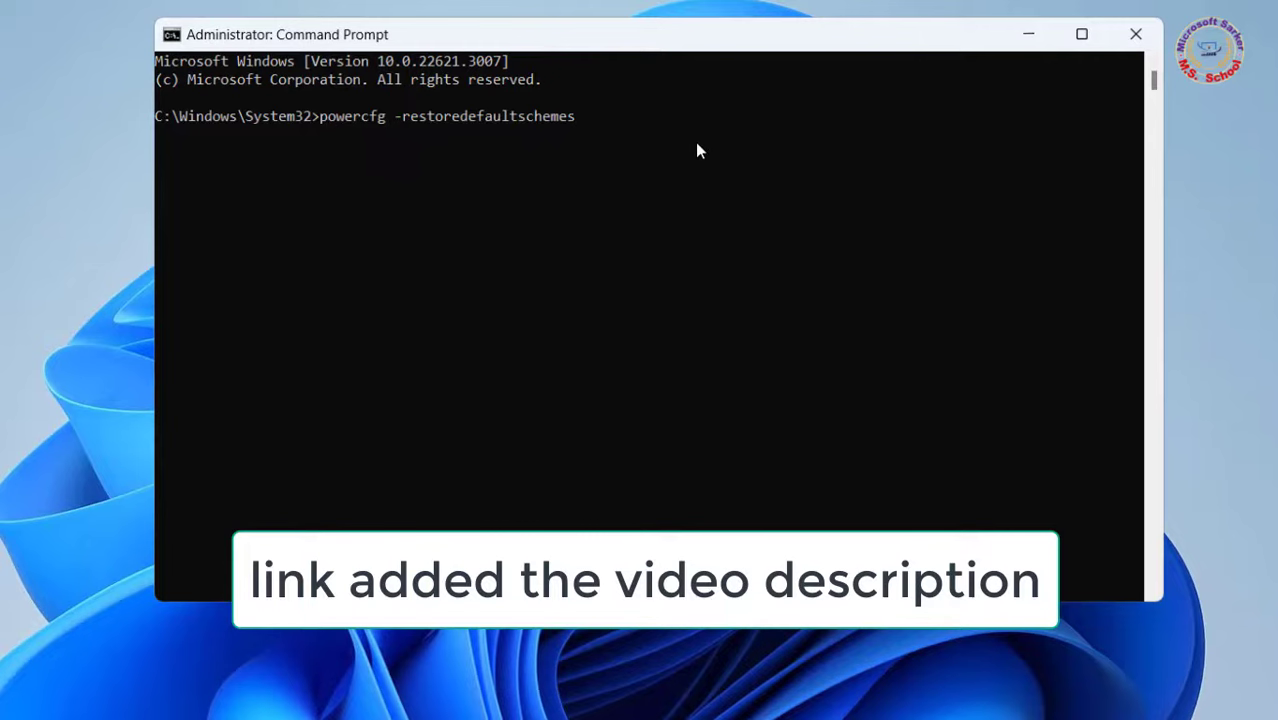
key(Return)
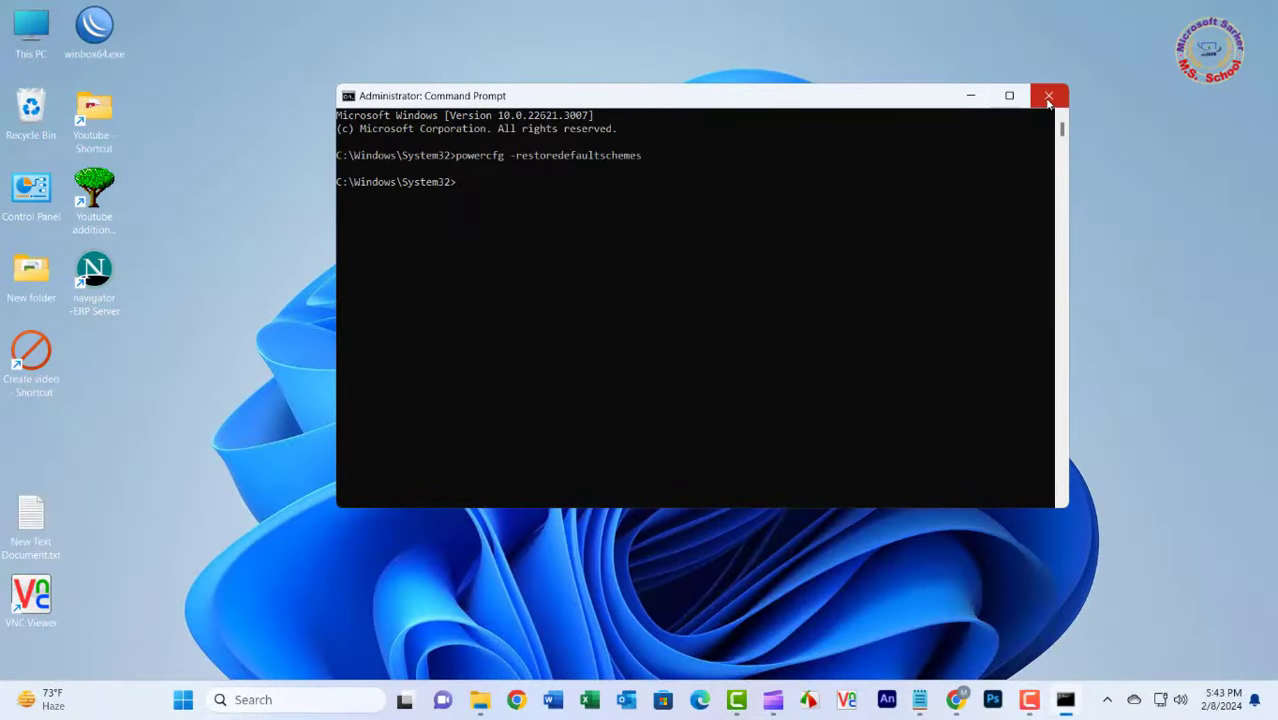
Close Command Prompt and confirm the Start menu power button still lacks power options.
click(1048, 97)
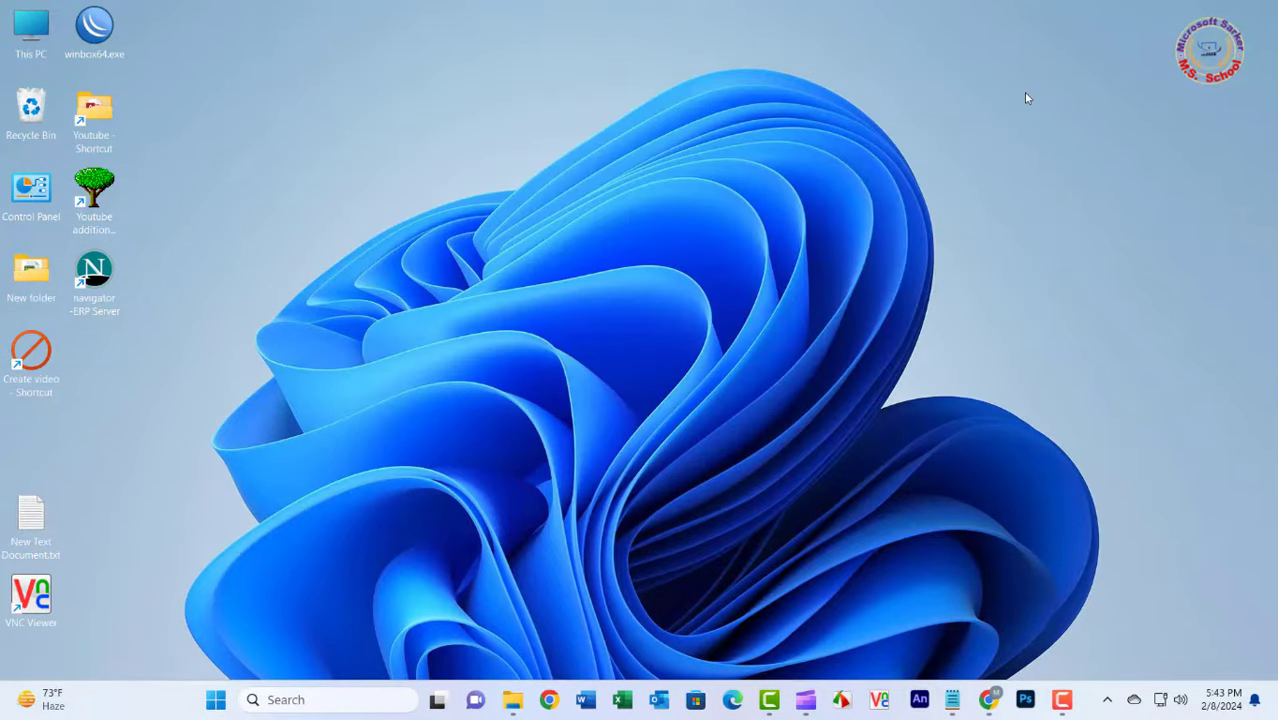
click(209, 705)
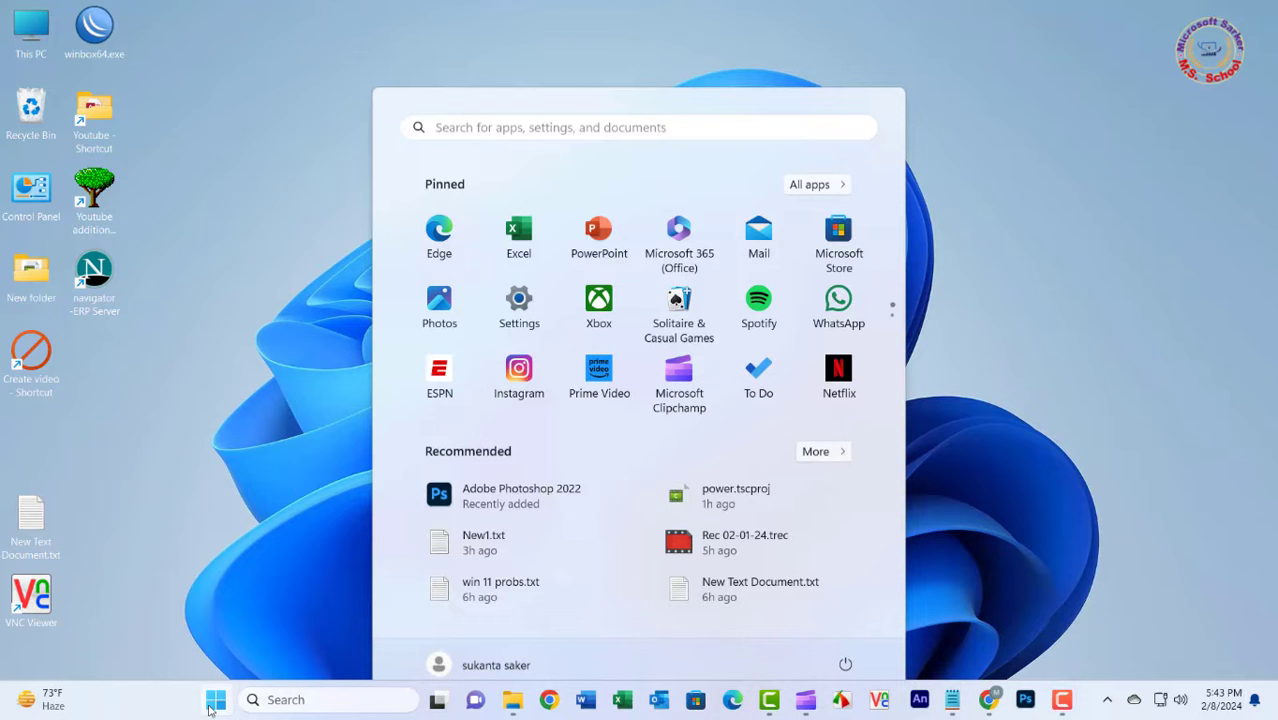
click(843, 645)
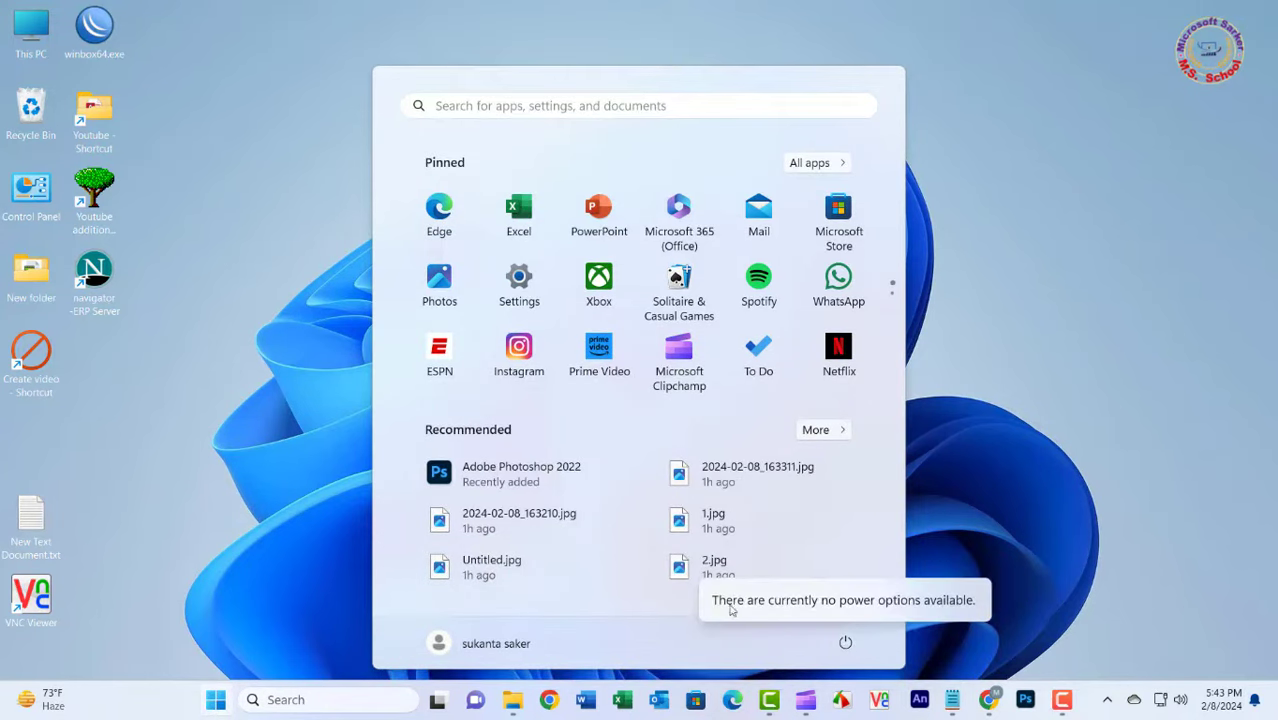
click(953, 420)
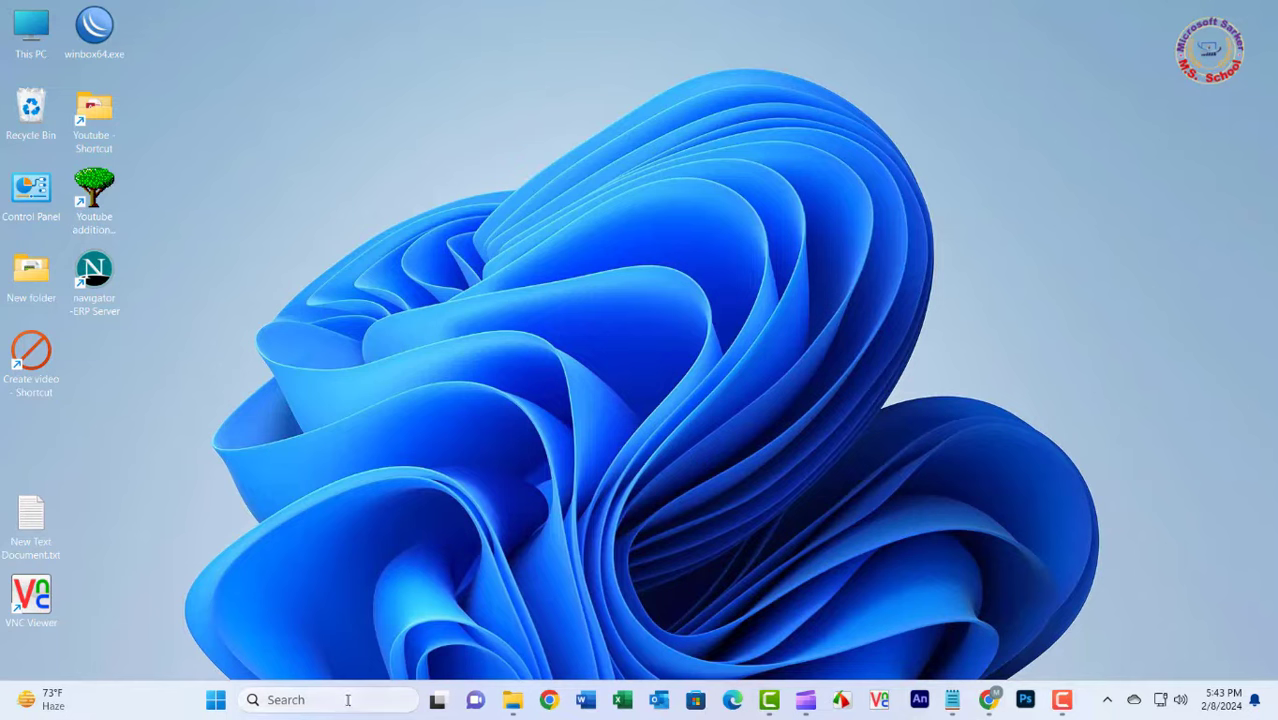
Search 'cm' and bring up the launch options for Command Prompt.
click(322, 701)
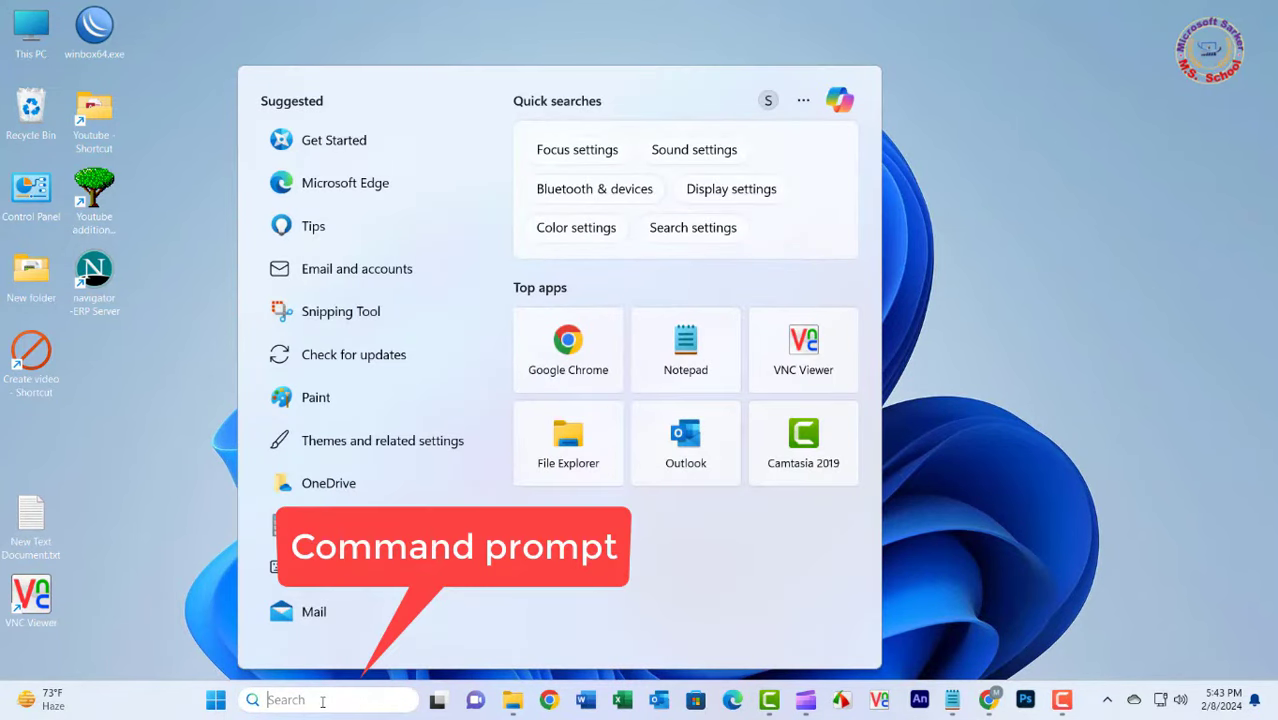
text(cm)
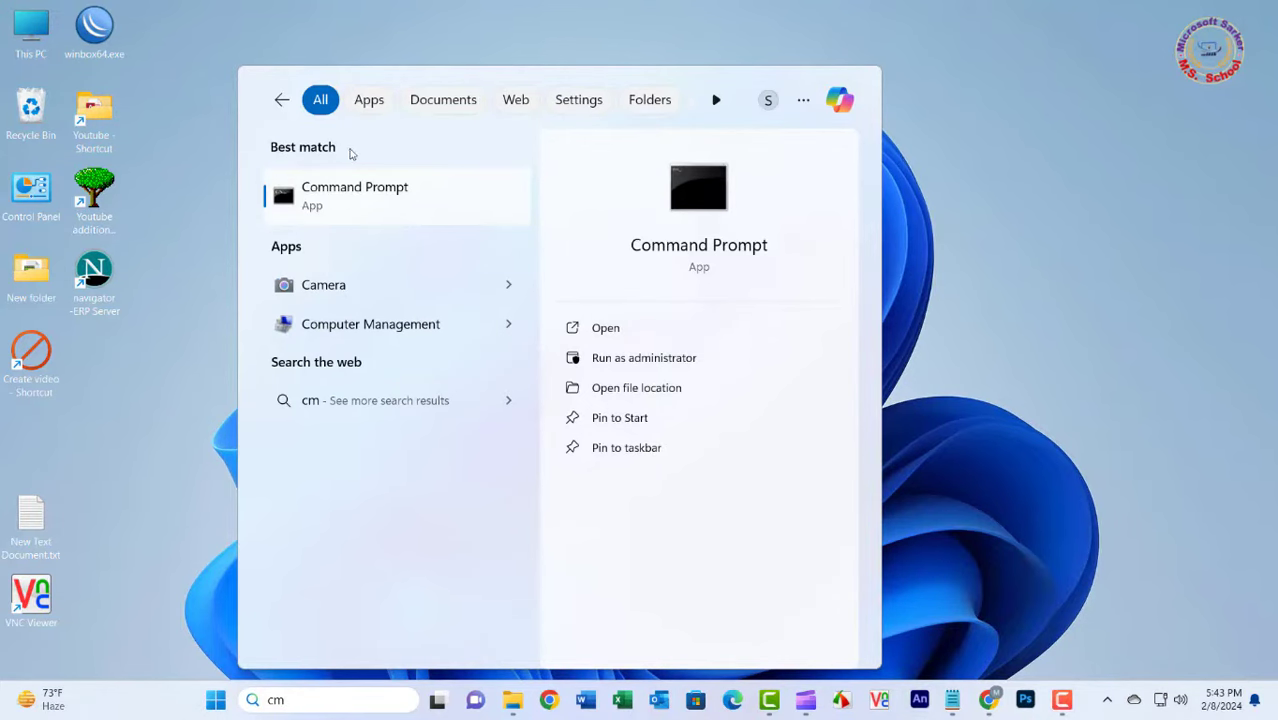
right_click(358, 196)
As administrator, run secedit /configure /cfg %windir%\inf\defltbase.inf /db defltbase.sdb /verbose, then close the window.
click(418, 211)
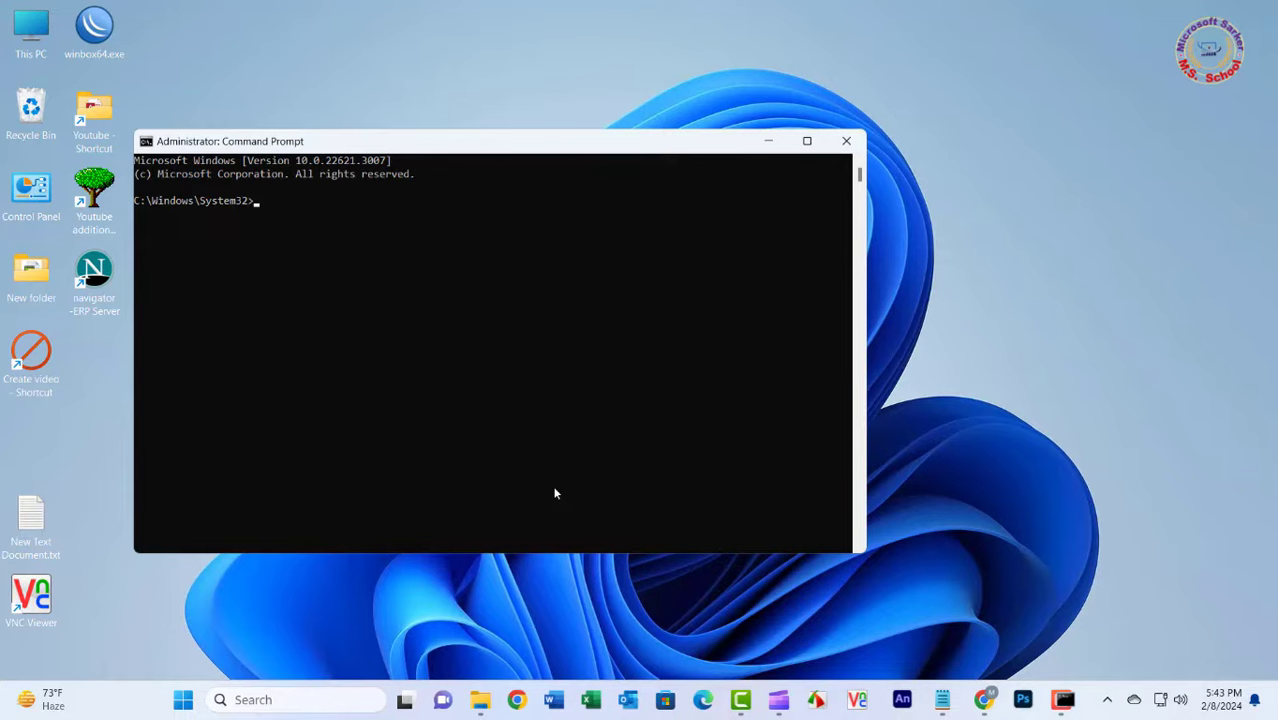
drag(541, 146, 672, 146)
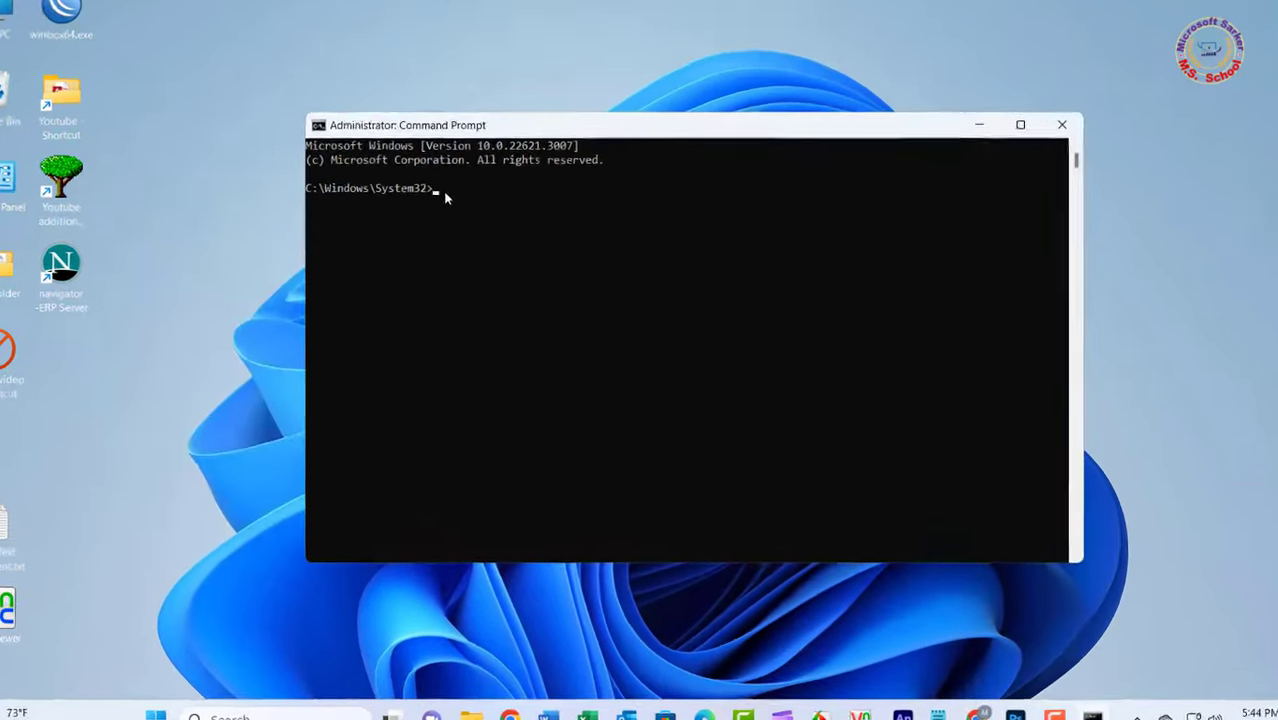
right_click(390, 202)
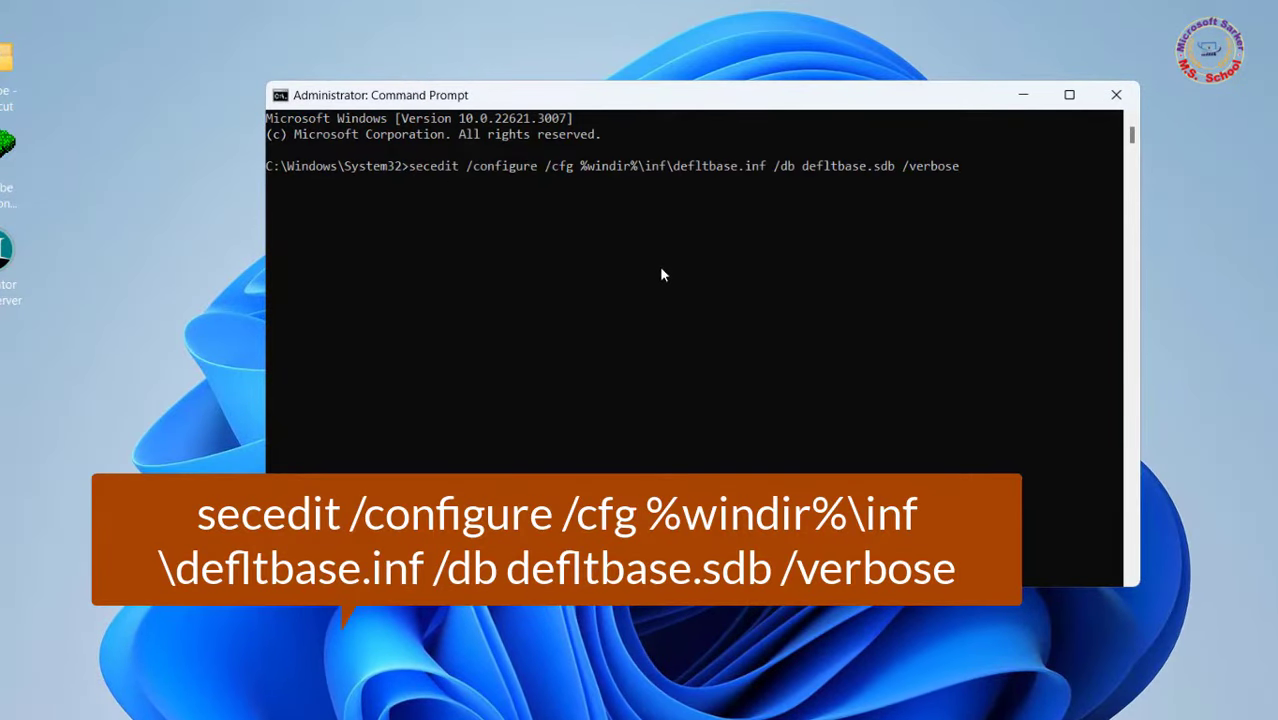
key(Return)
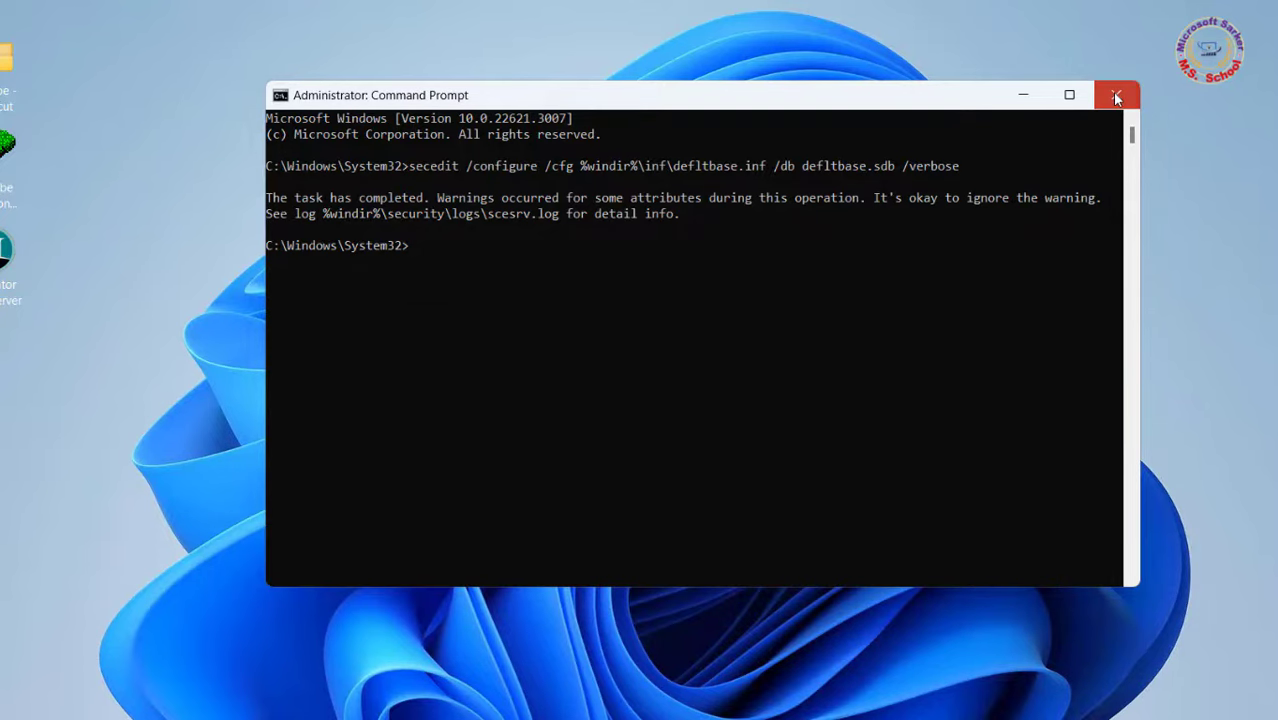
click(1115, 95)
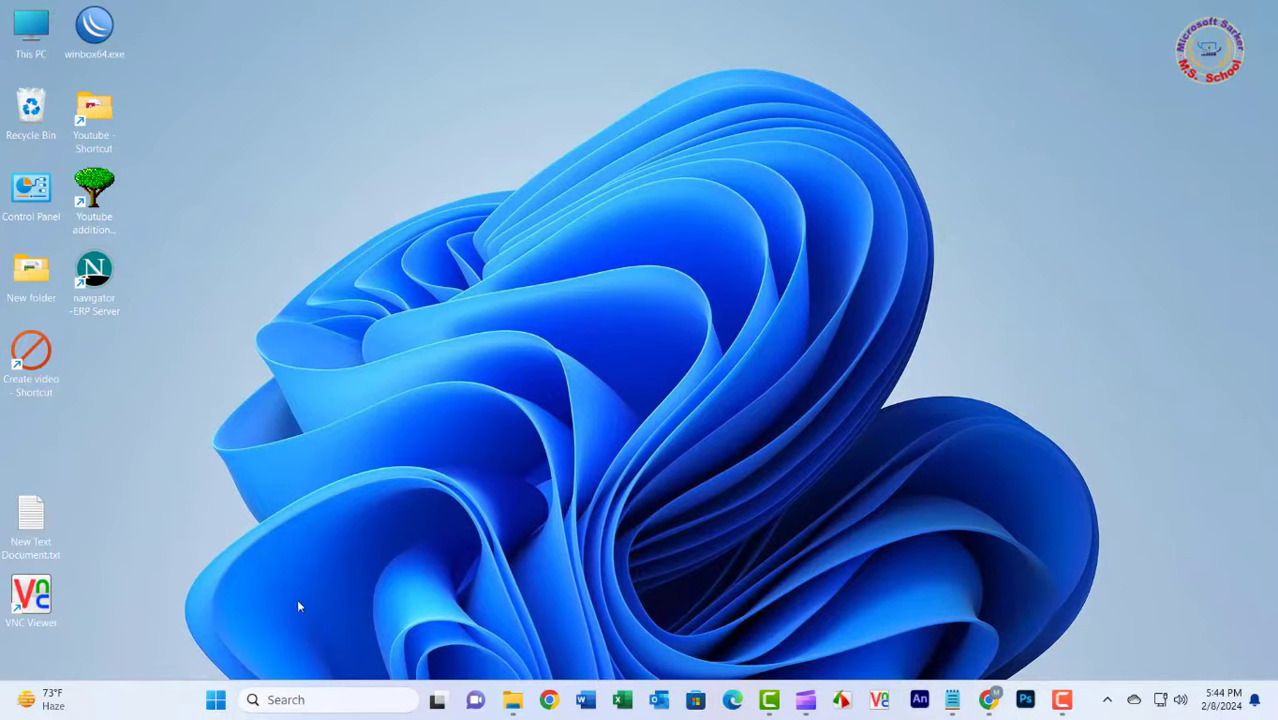
click(216, 702)
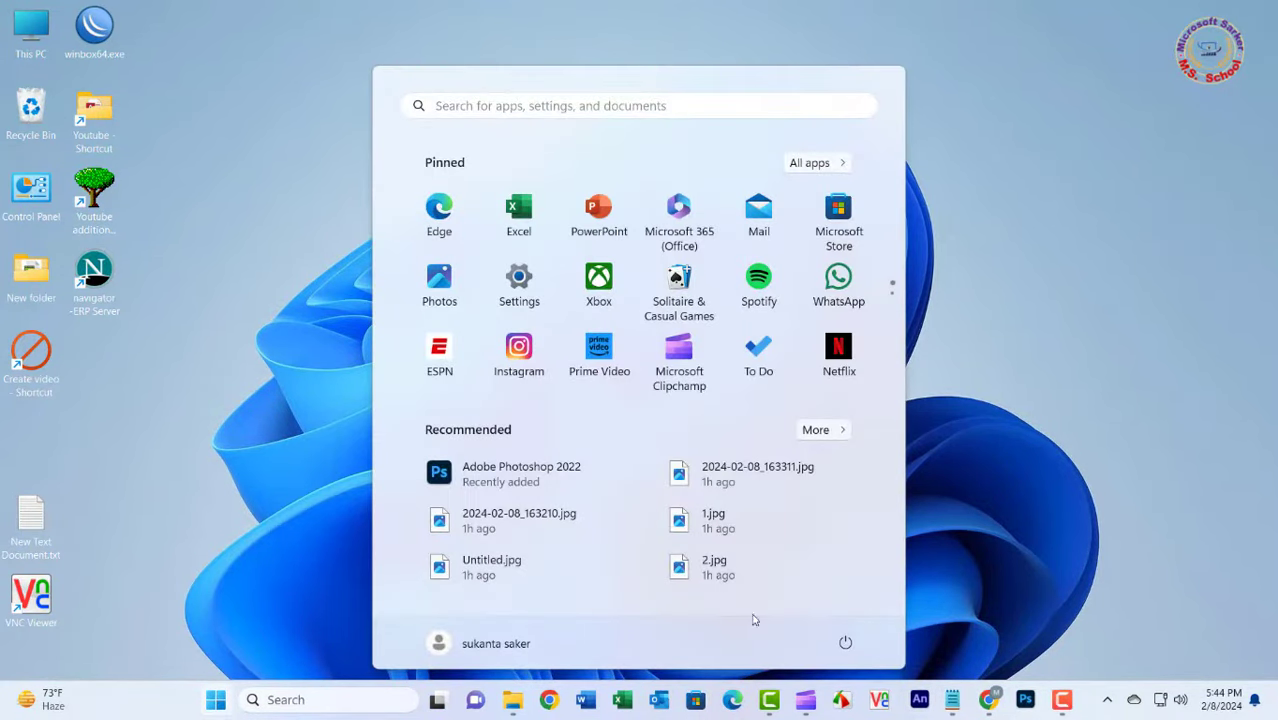
click(845, 643)
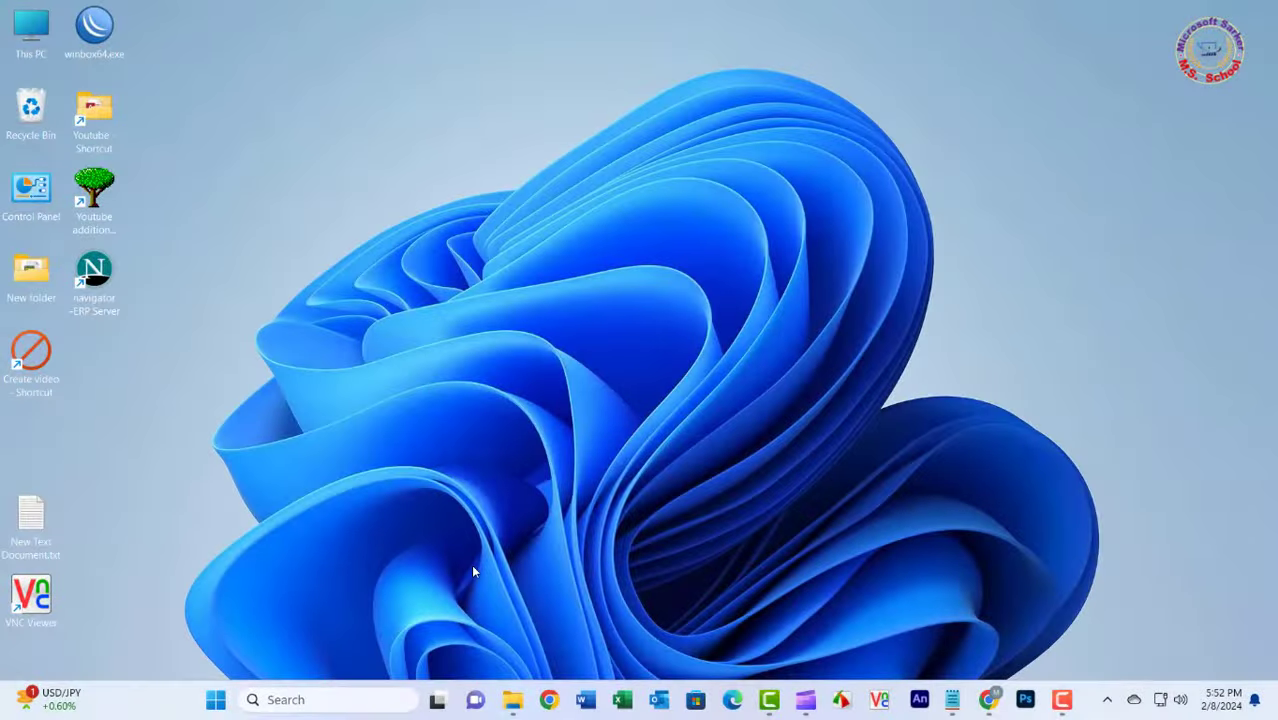
Search 'group poli' and launch the Edit group policy result.
key(super+s)
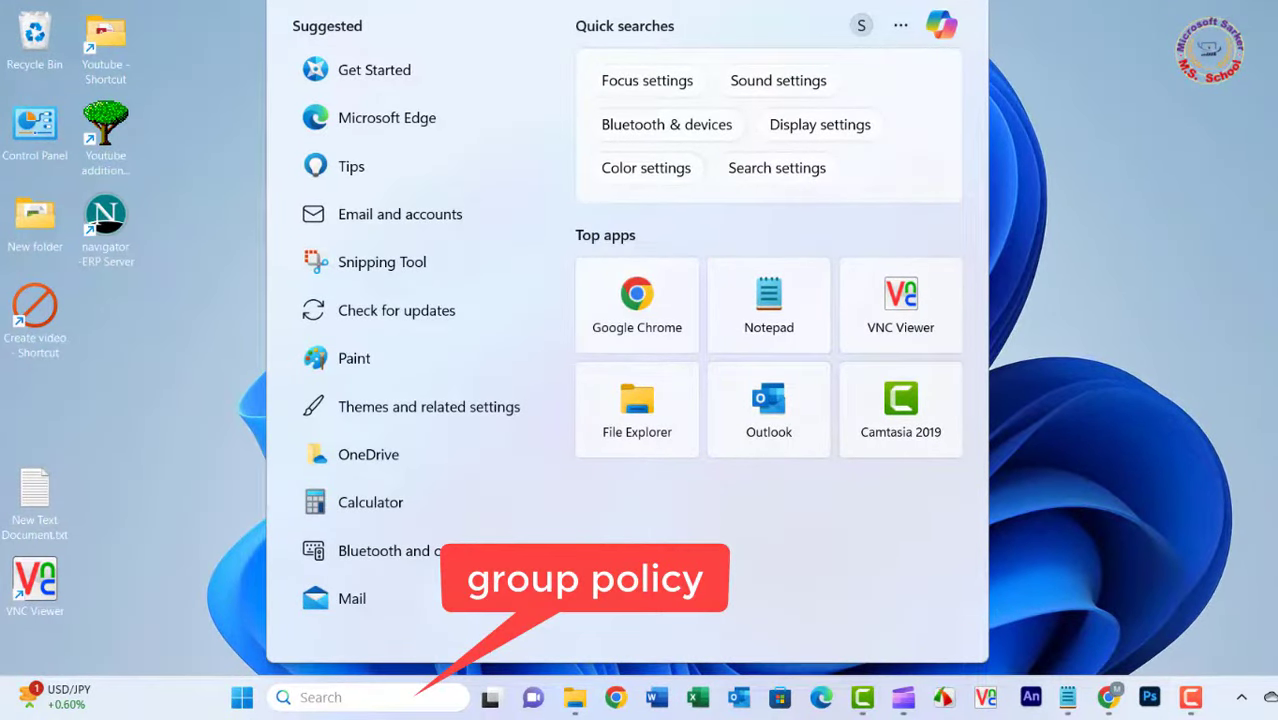
text(g)
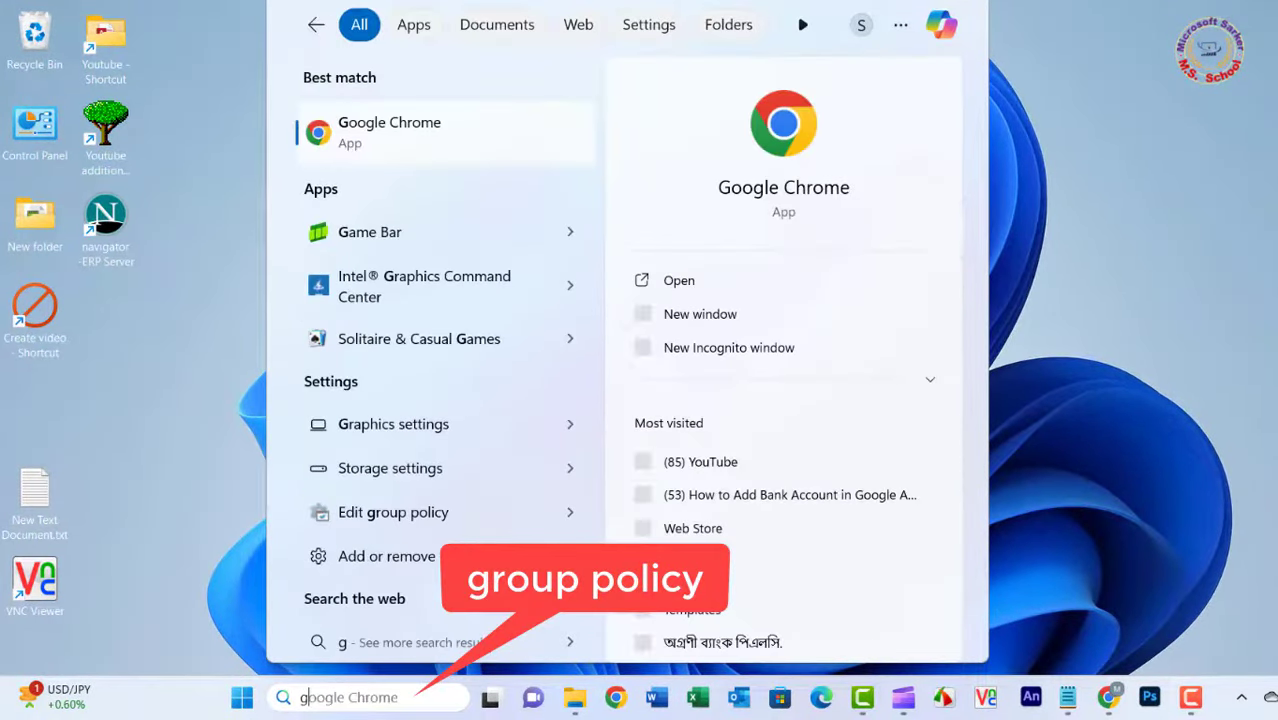
text(roup)
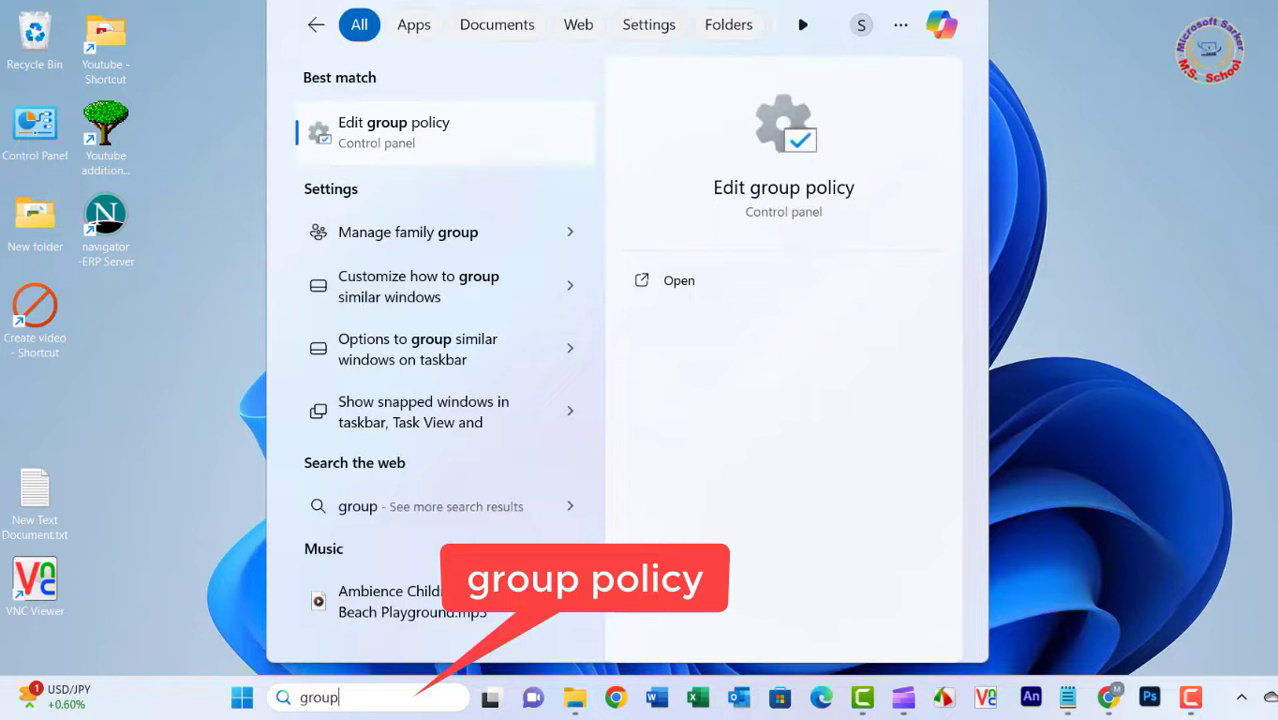
text( poli)
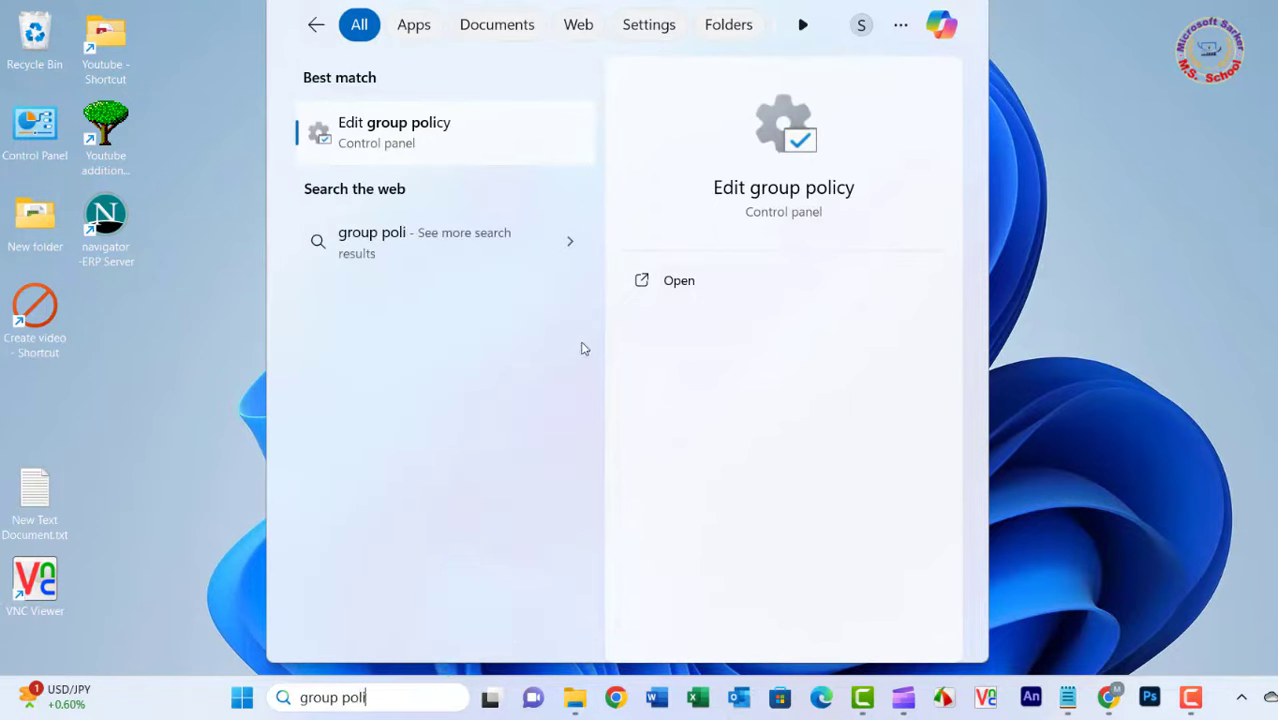
click(383, 135)
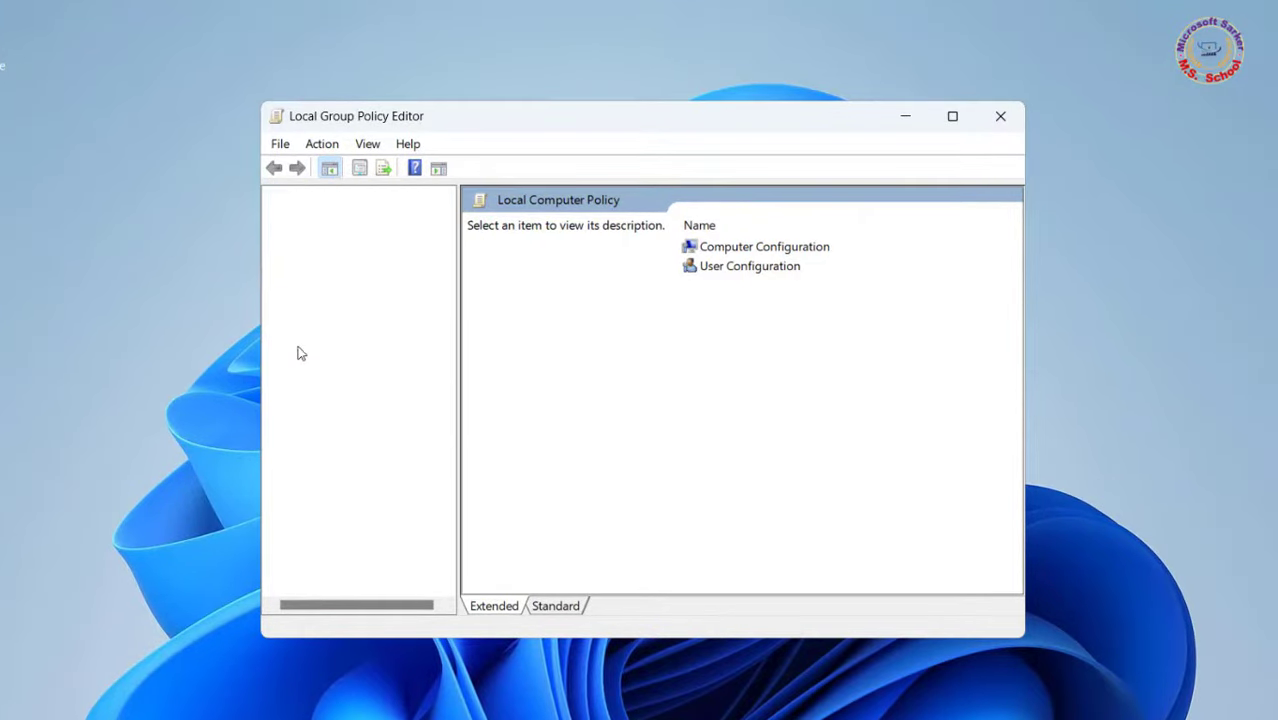
Set the Start Menu and Taskbar policy 'Remove and prevent access to the Shut Down…' to Disabled.
drag(326, 606, 342, 608)
click(376, 440)
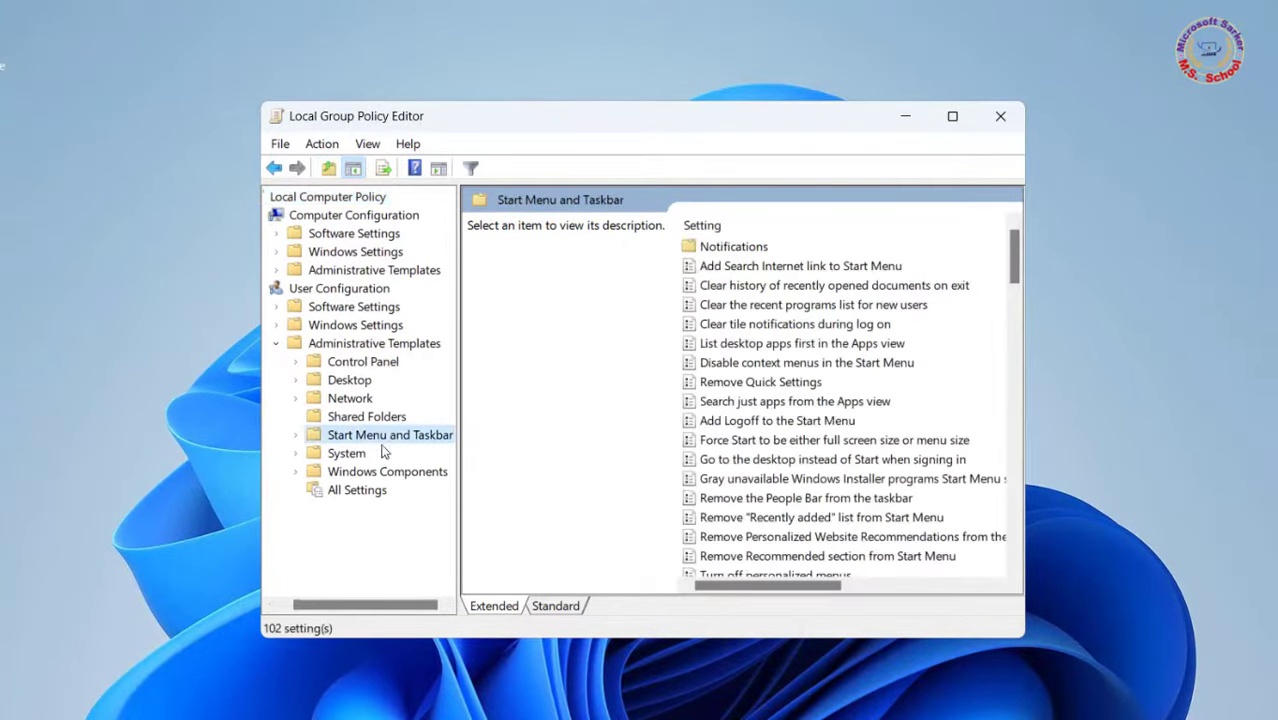
click(545, 606)
scroll(860, 340, down, 5)
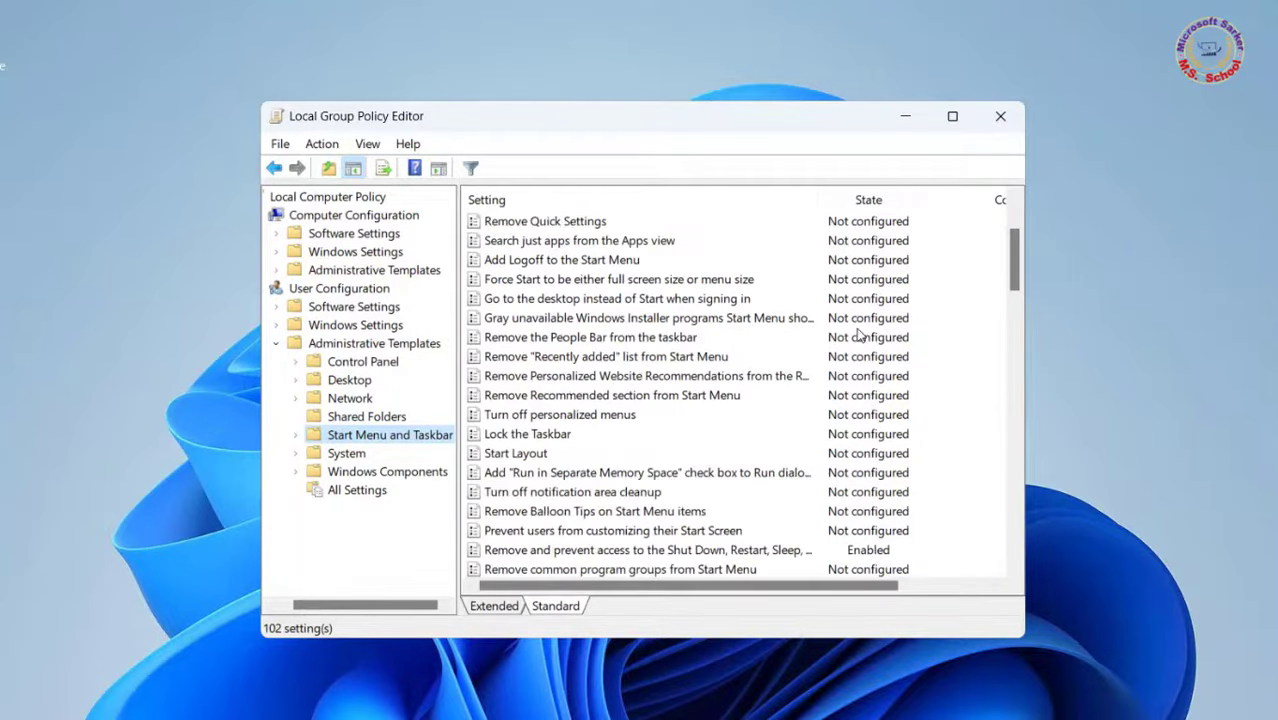
click(672, 418)
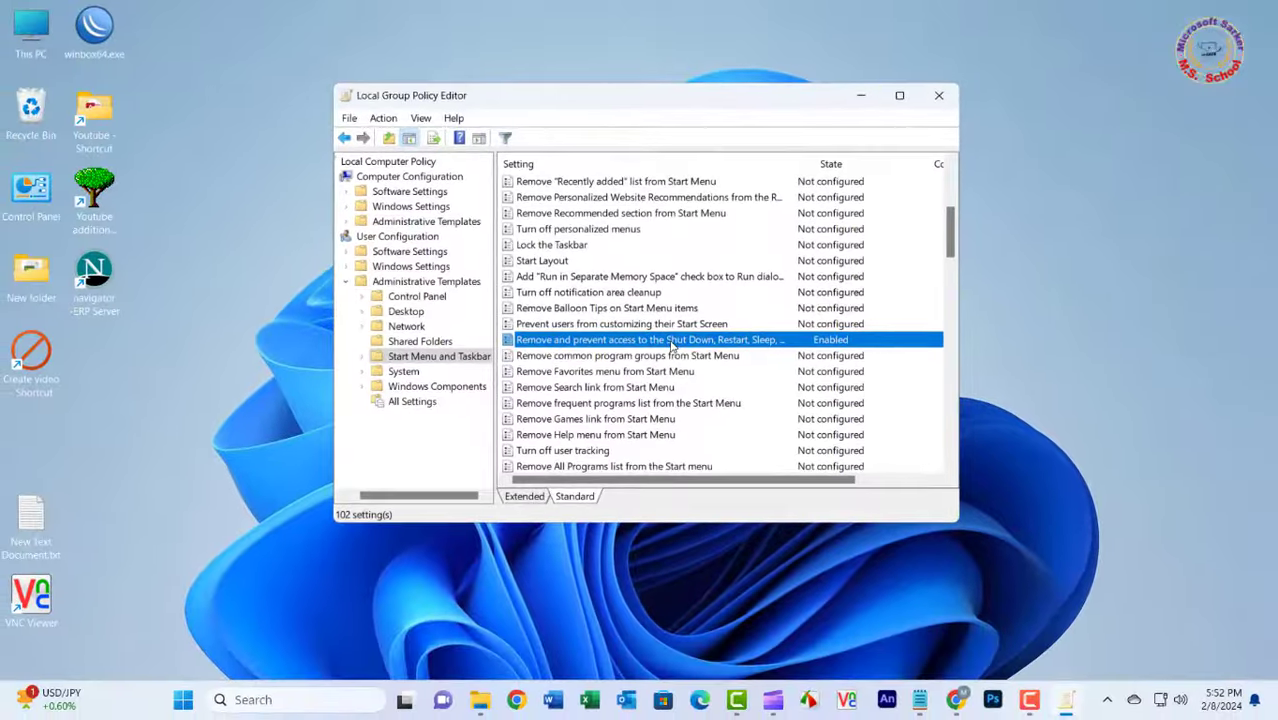
double_click(672, 368)
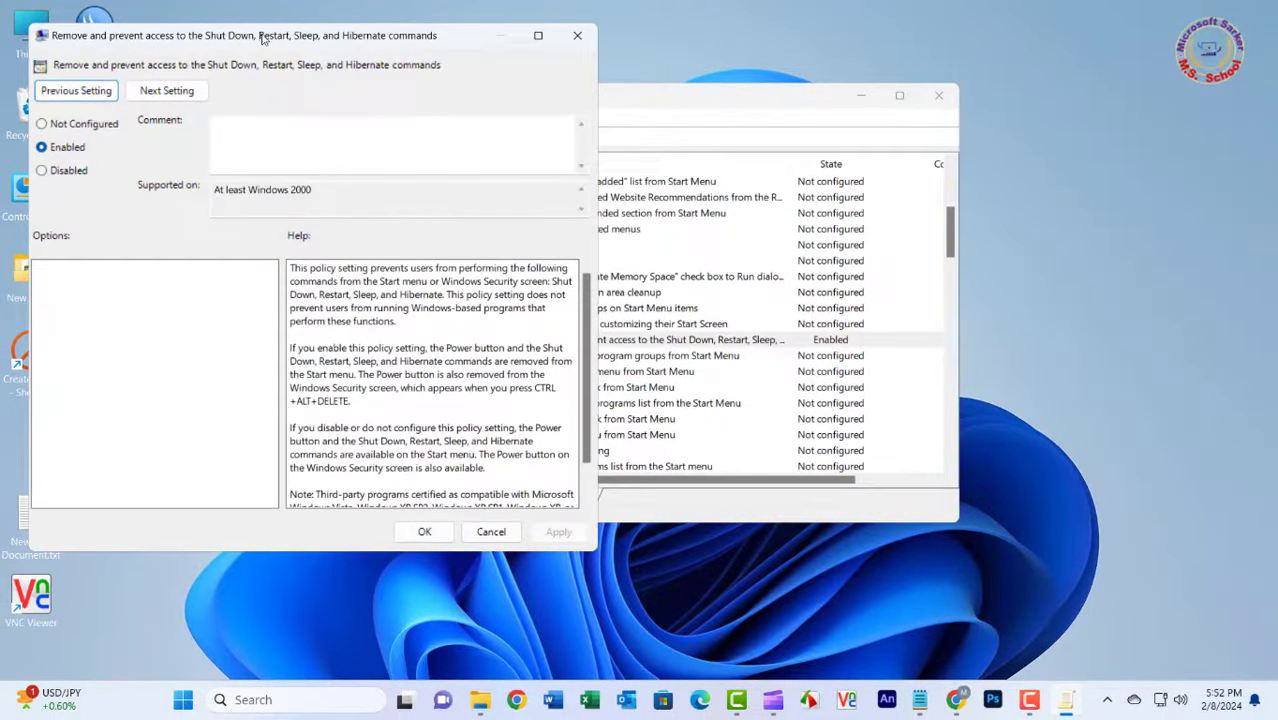
drag(262, 37, 523, 42)
click(311, 134)
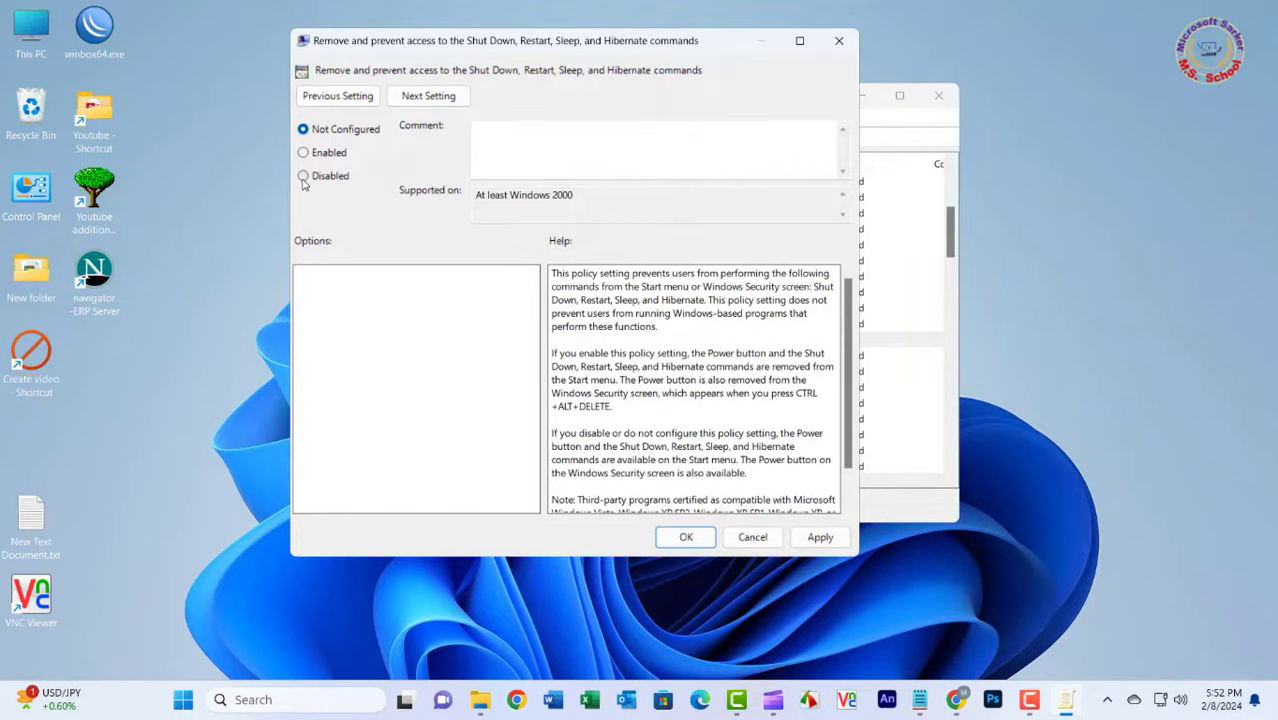
click(819, 537)
click(683, 536)
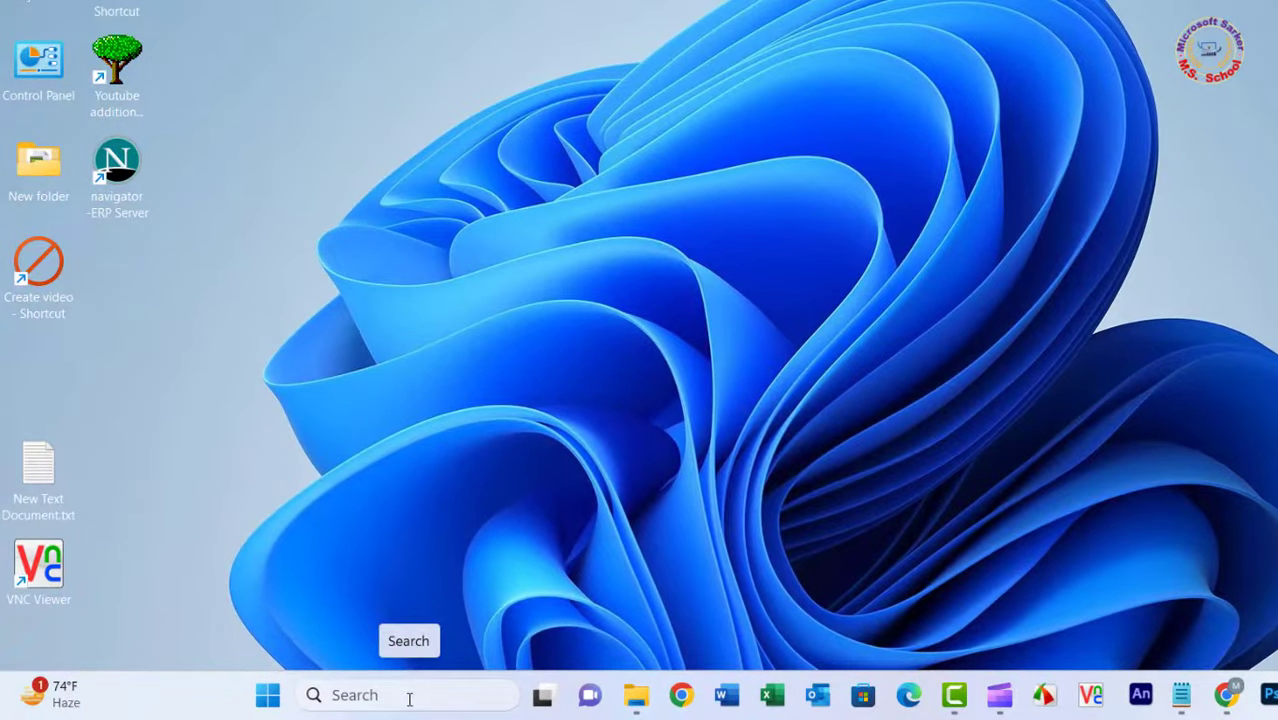
Launch regedit and go to the HKCU\…\Policies\Explorer key.
key(super+r)
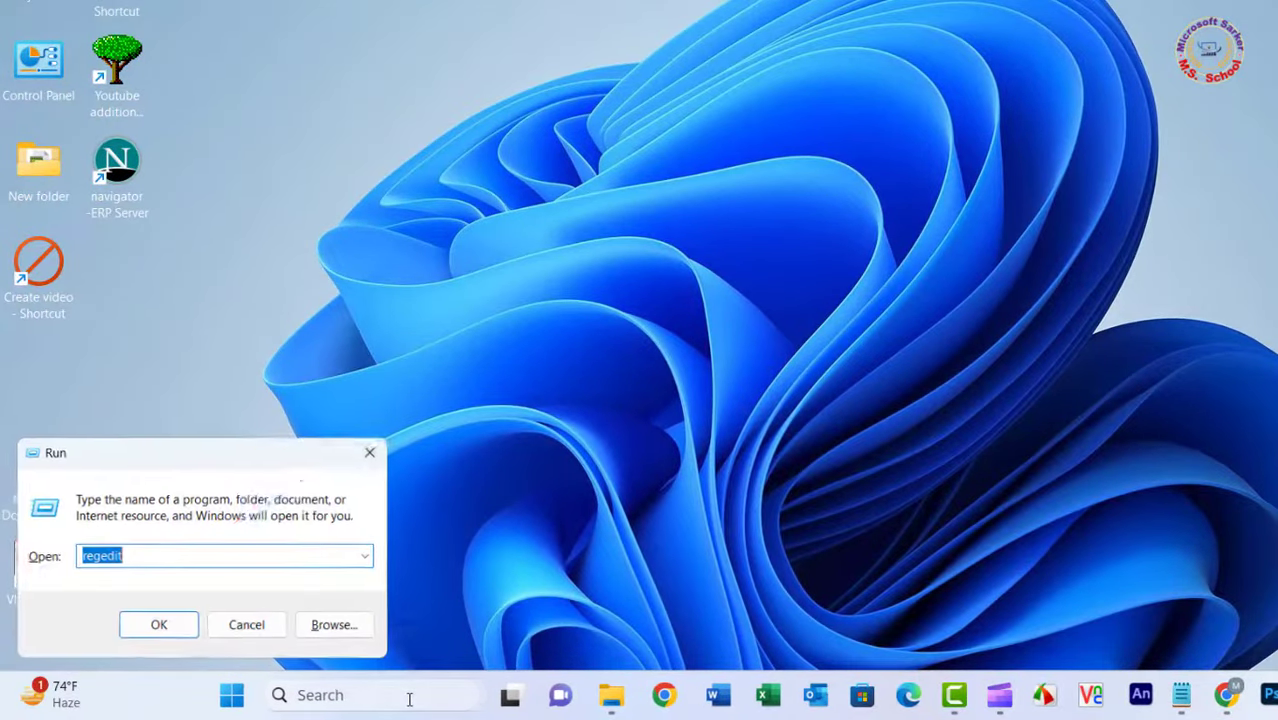
click(208, 556)
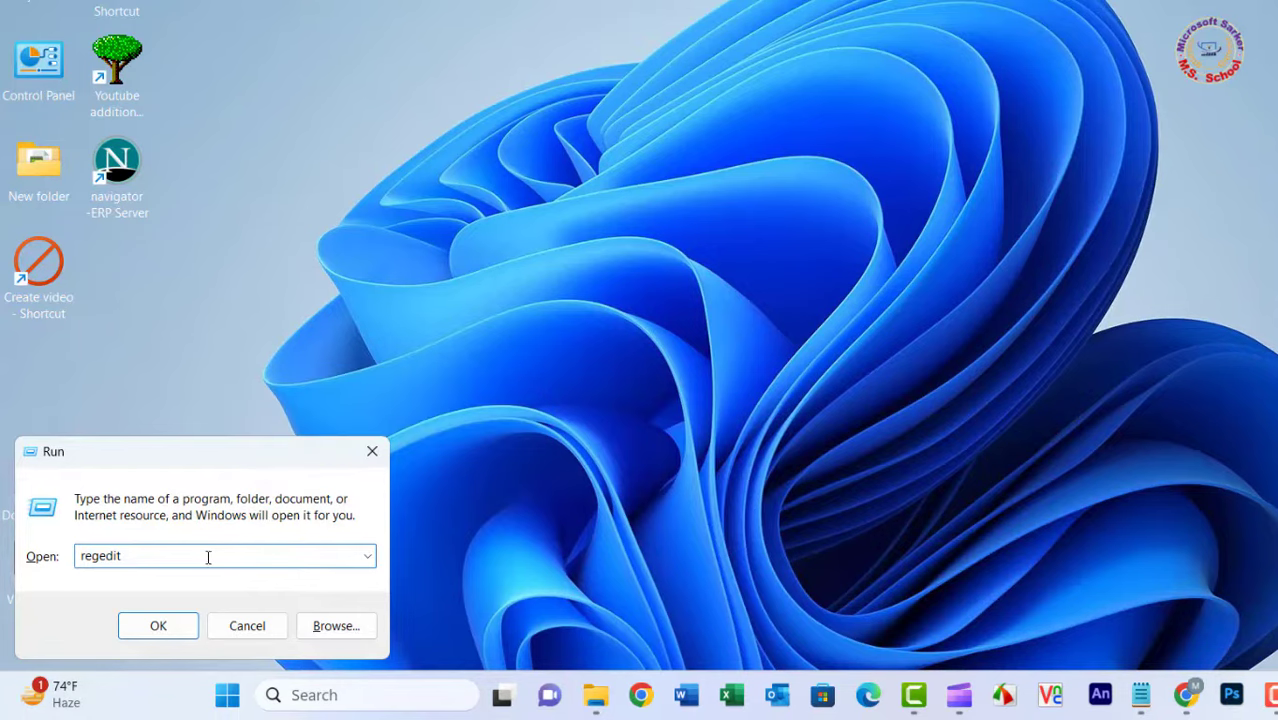
click(158, 626)
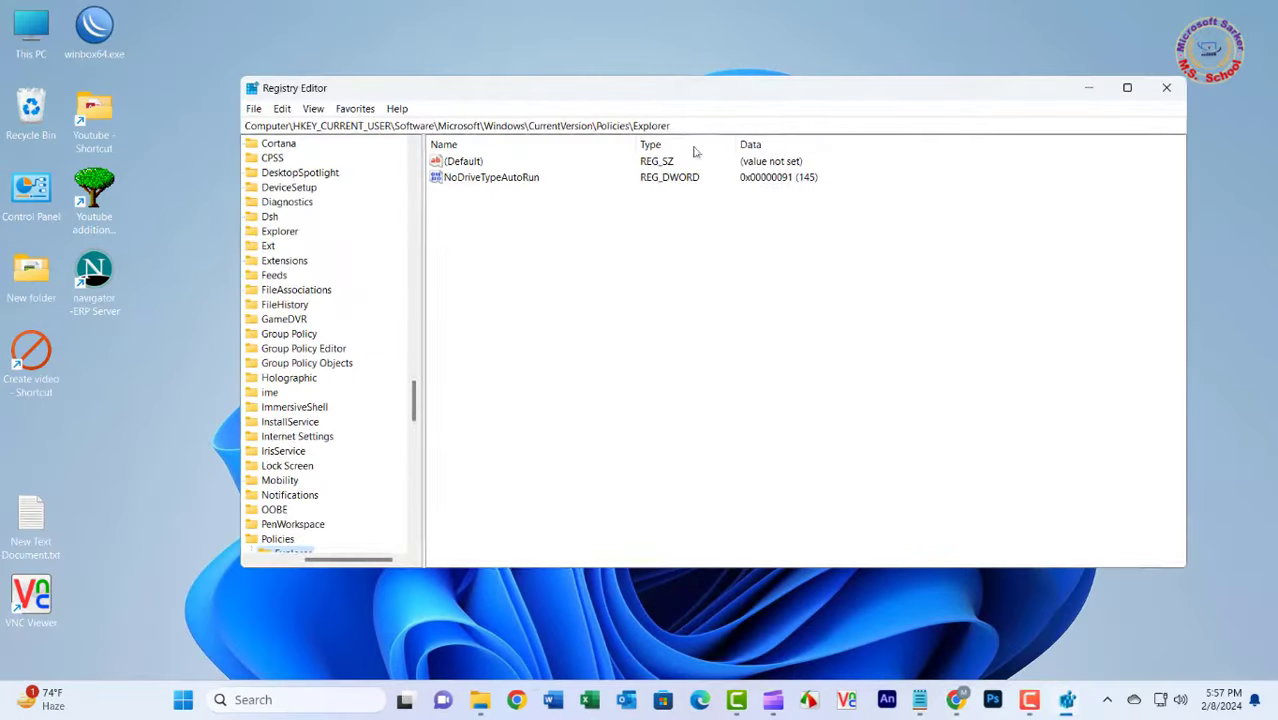
click(706, 125)
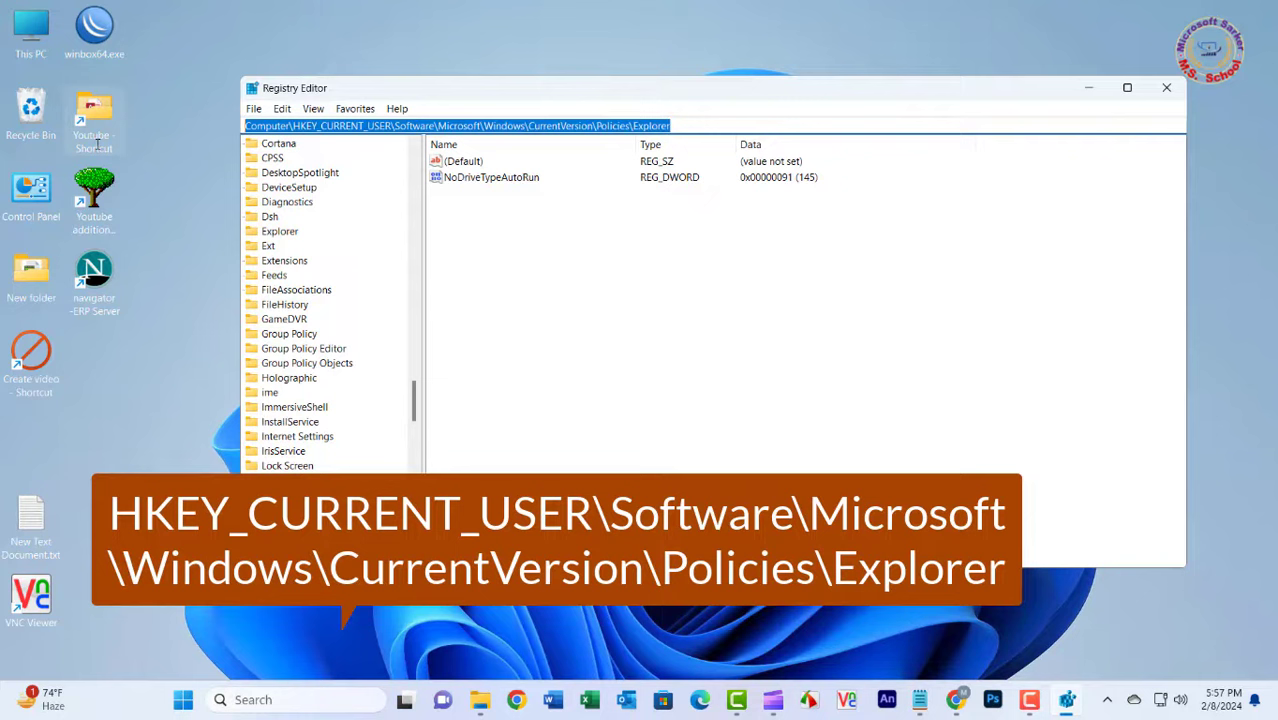
text(HKEY_CURRENT_USER\Software\Microsoft\Windows\CurrentVersion\Policies\Explorer)
key(Return)
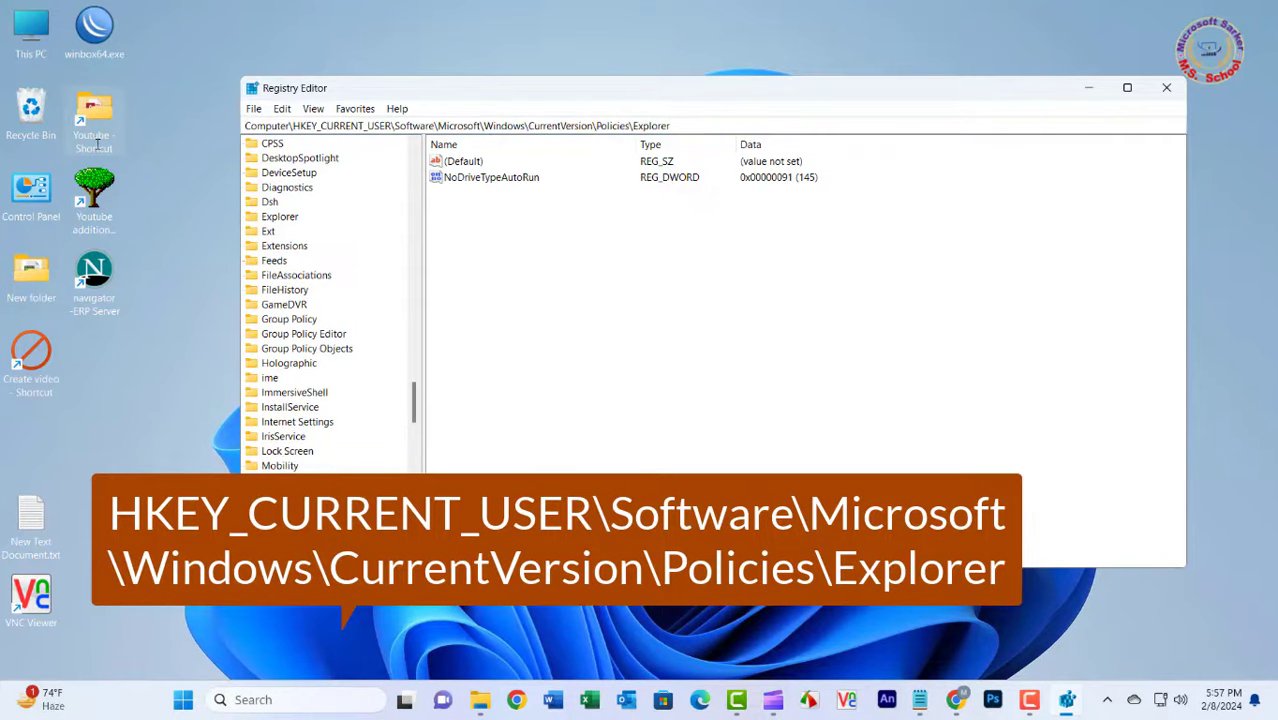
scroll(330, 430, down, 2)
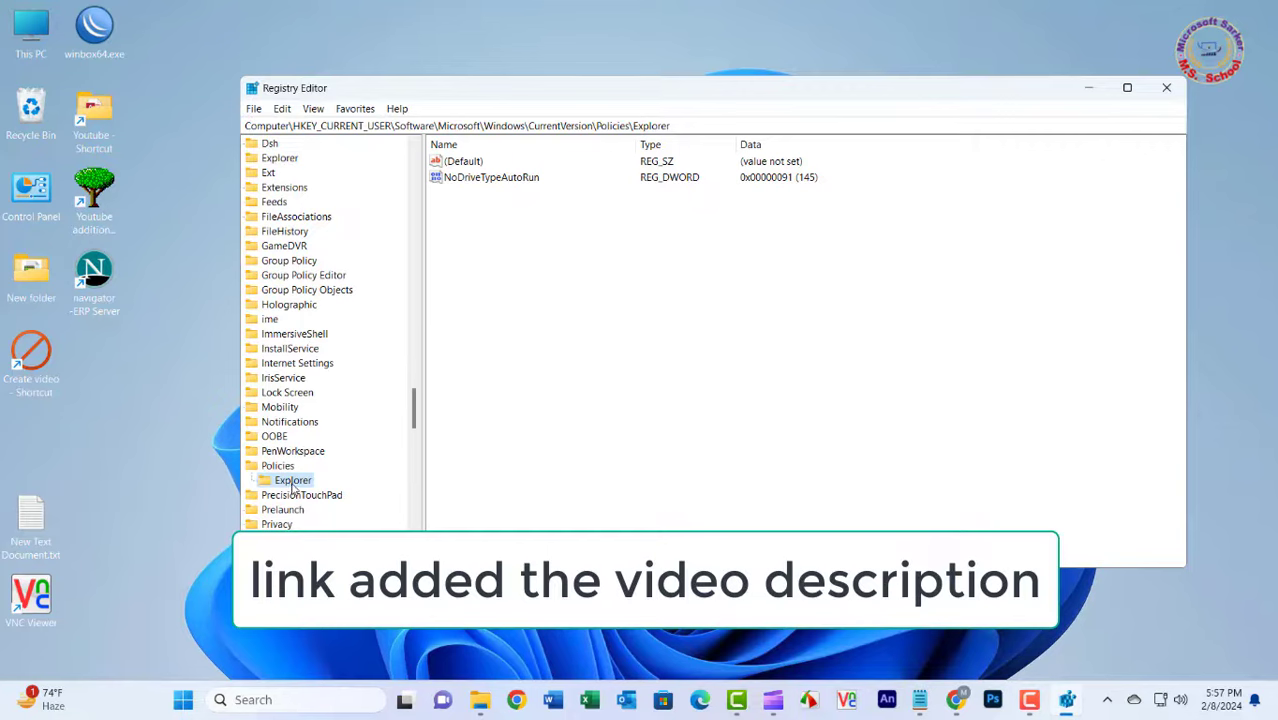
Create a DWORD (32-bit) value named NoClose with data 0.
right_click(471, 240)
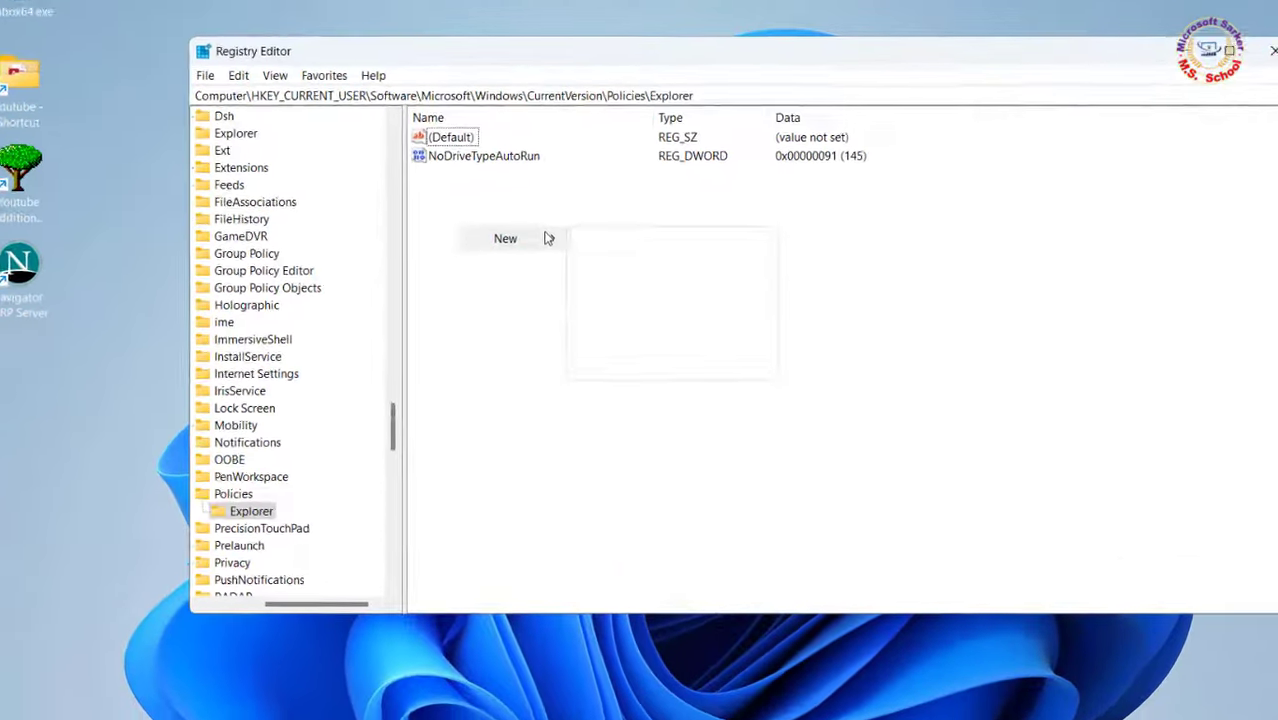
mouse_move(545, 249)
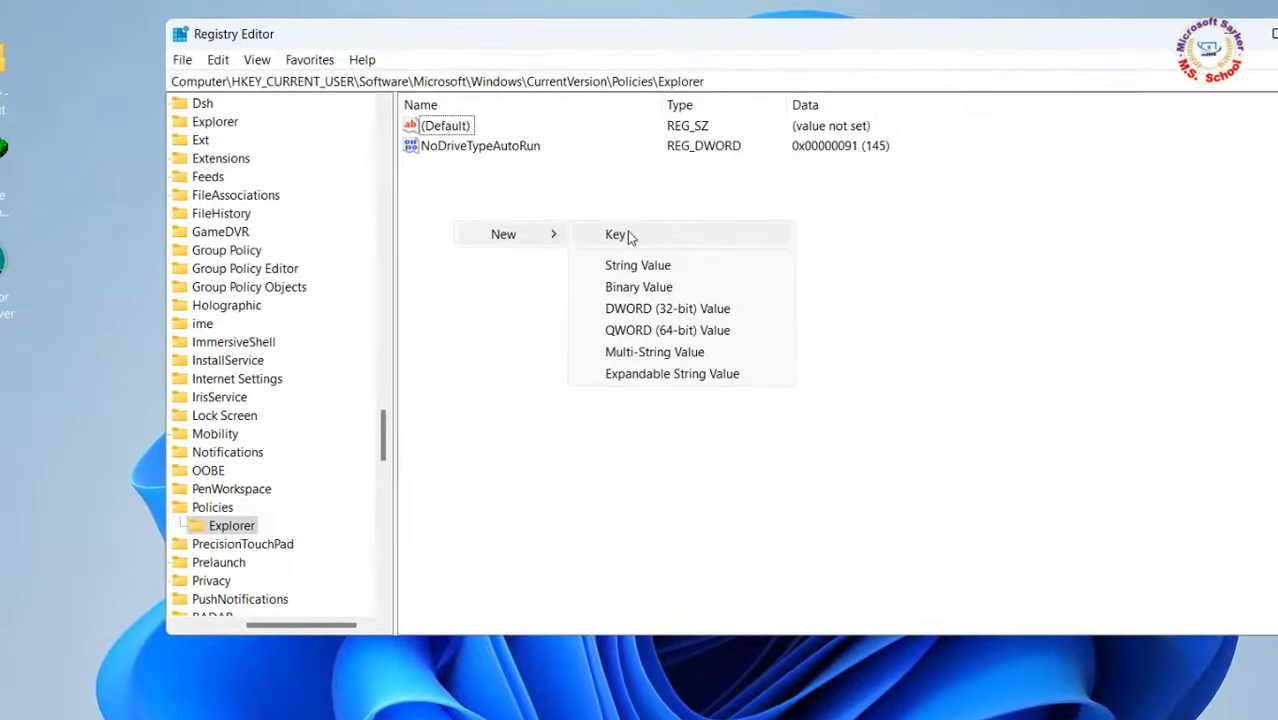
click(645, 310)
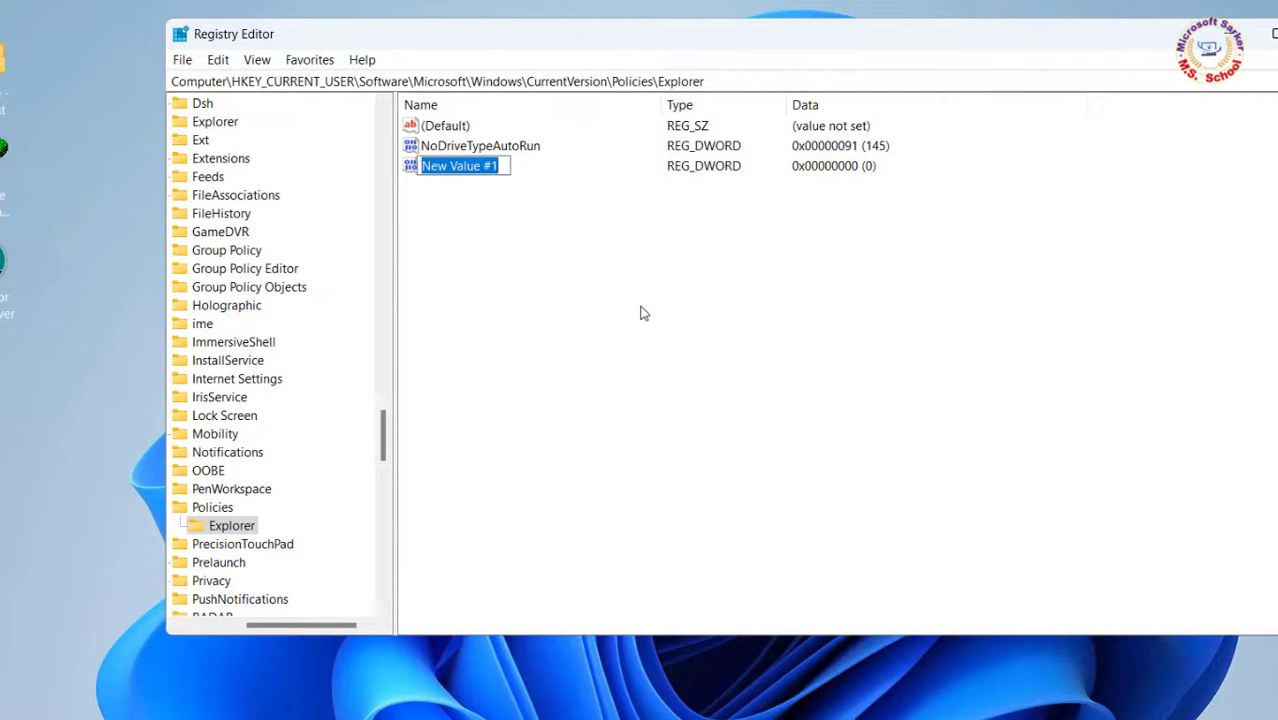
text(N)
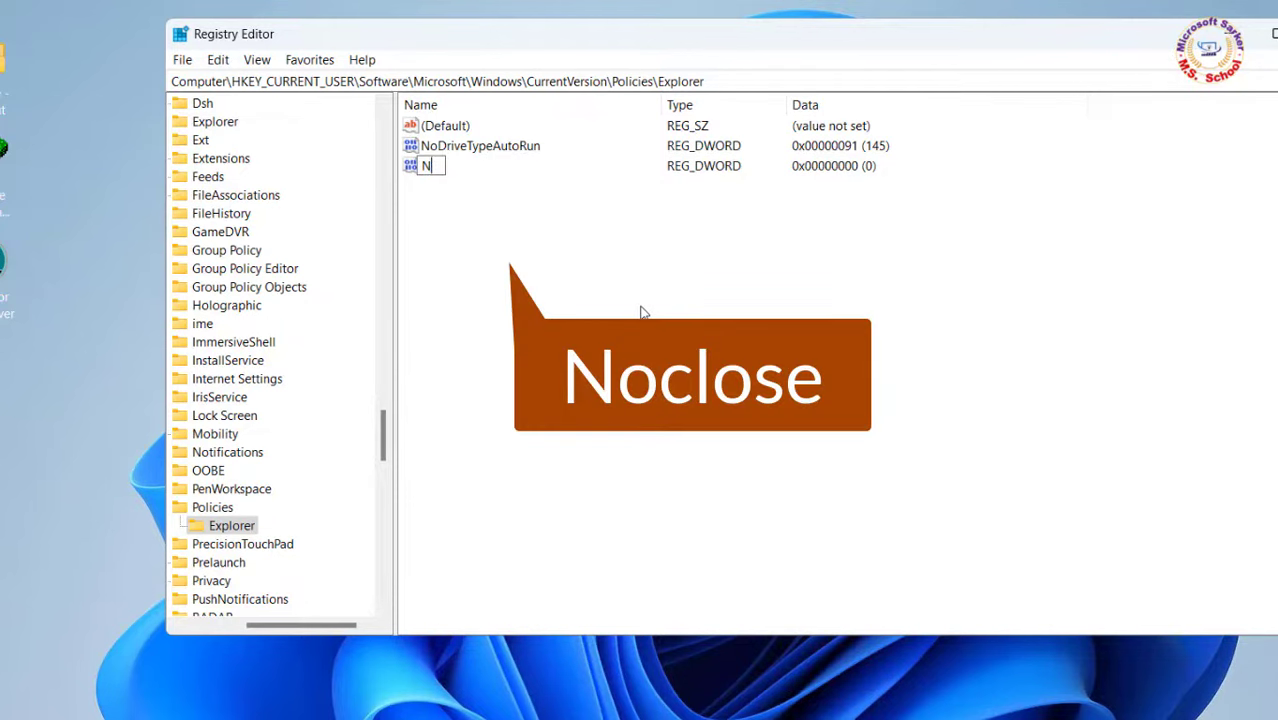
text(oClose)
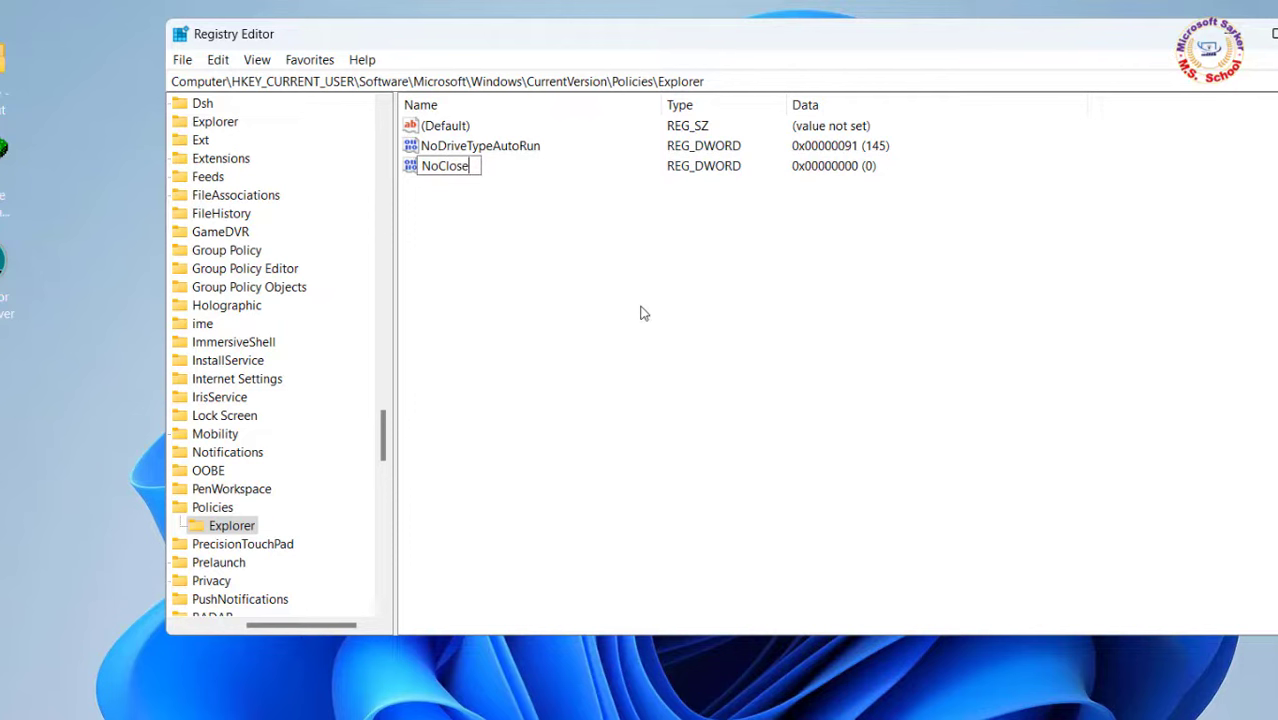
key(Return)
double_click(430, 172)
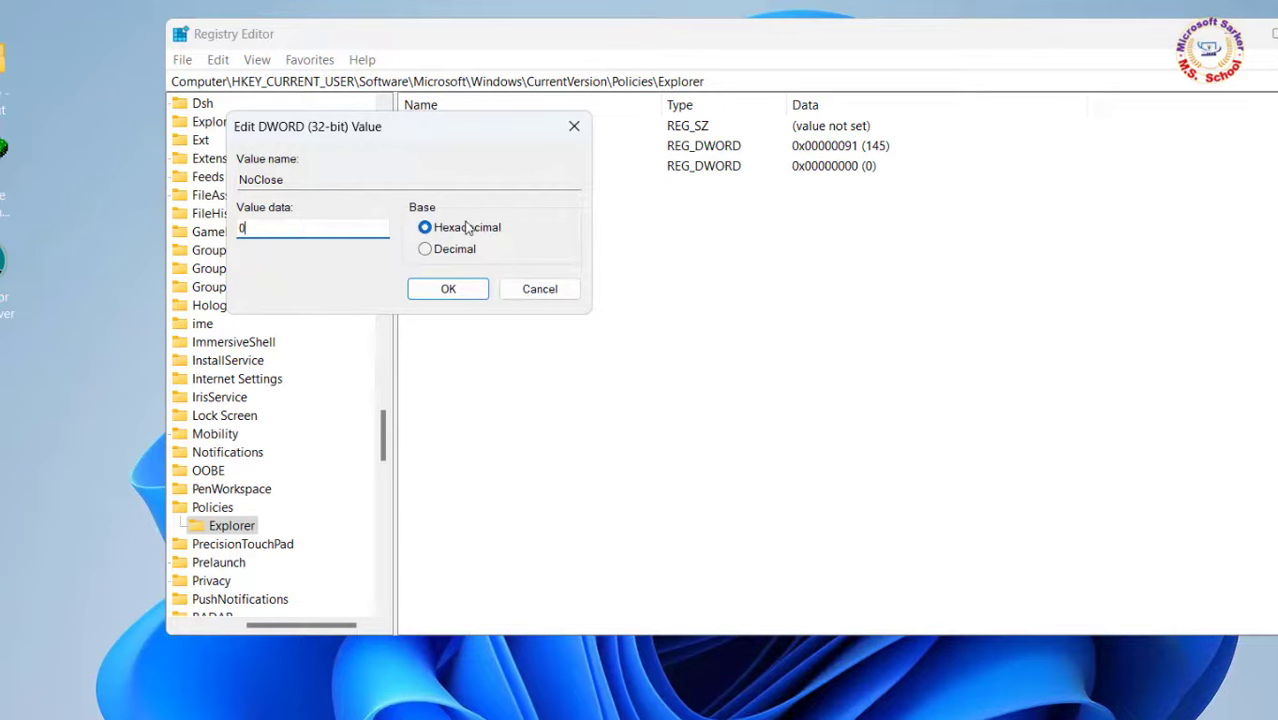
click(448, 288)
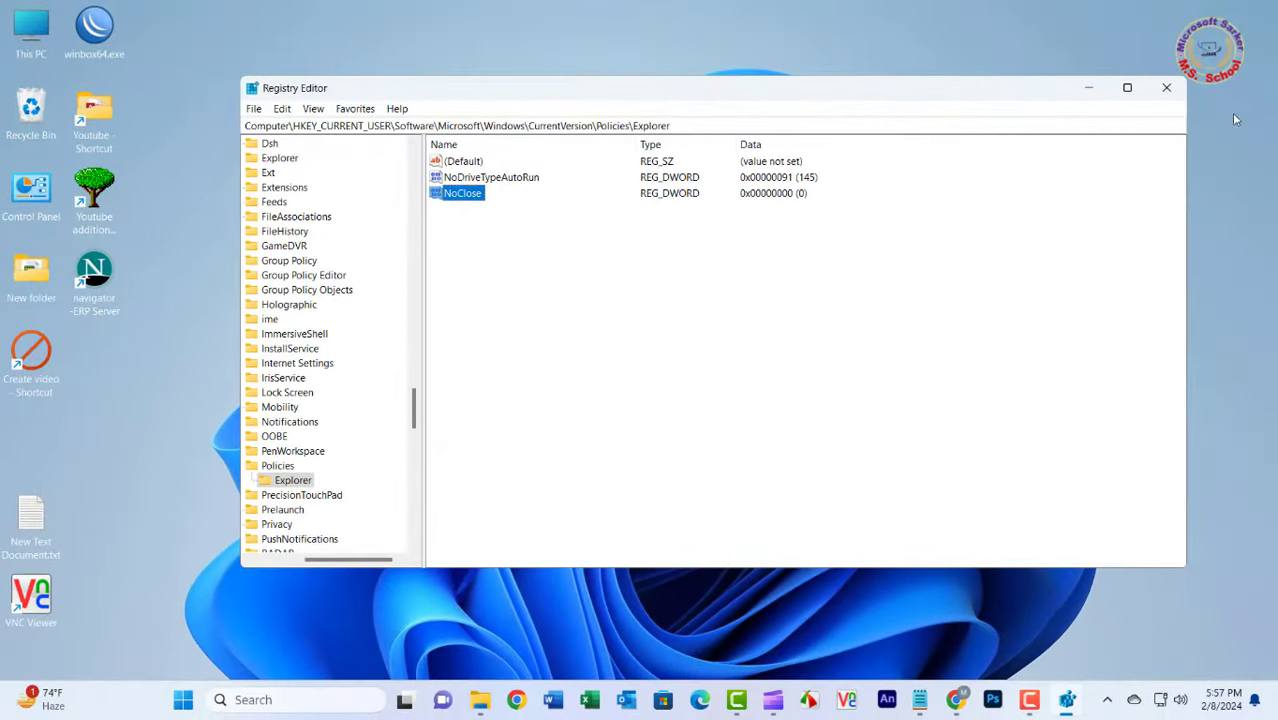
click(1168, 89)
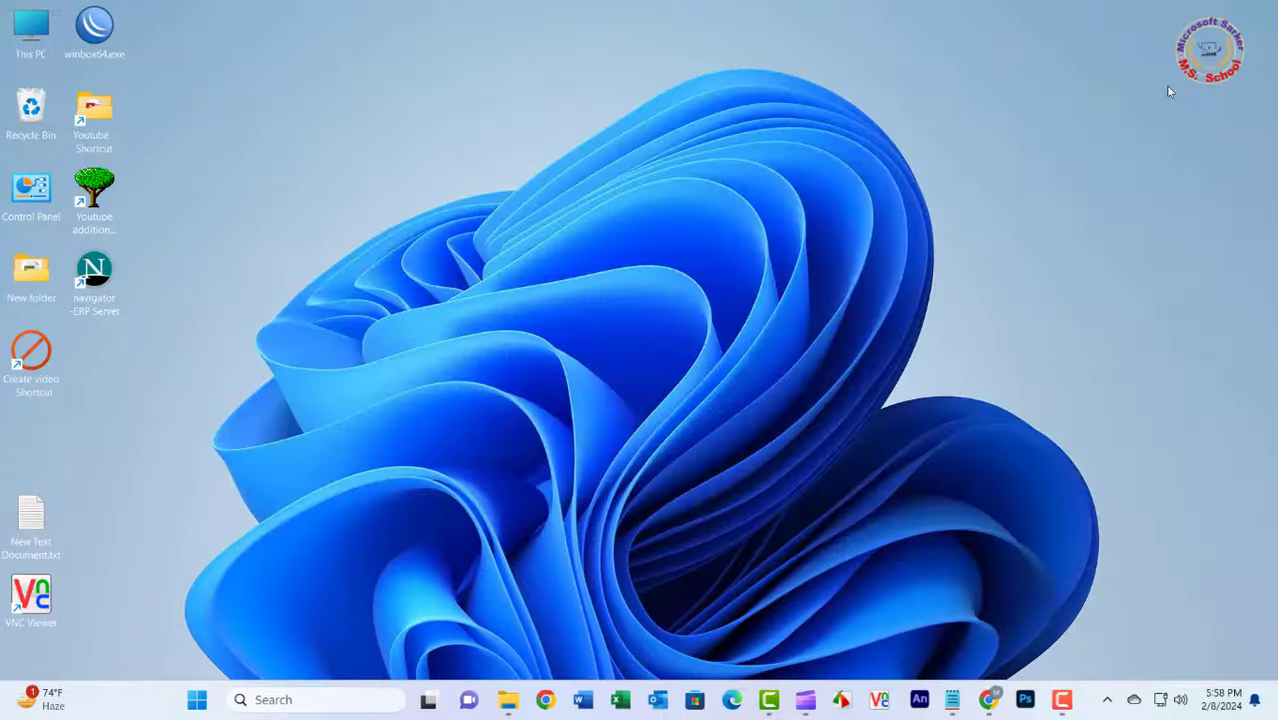
key(super+i)
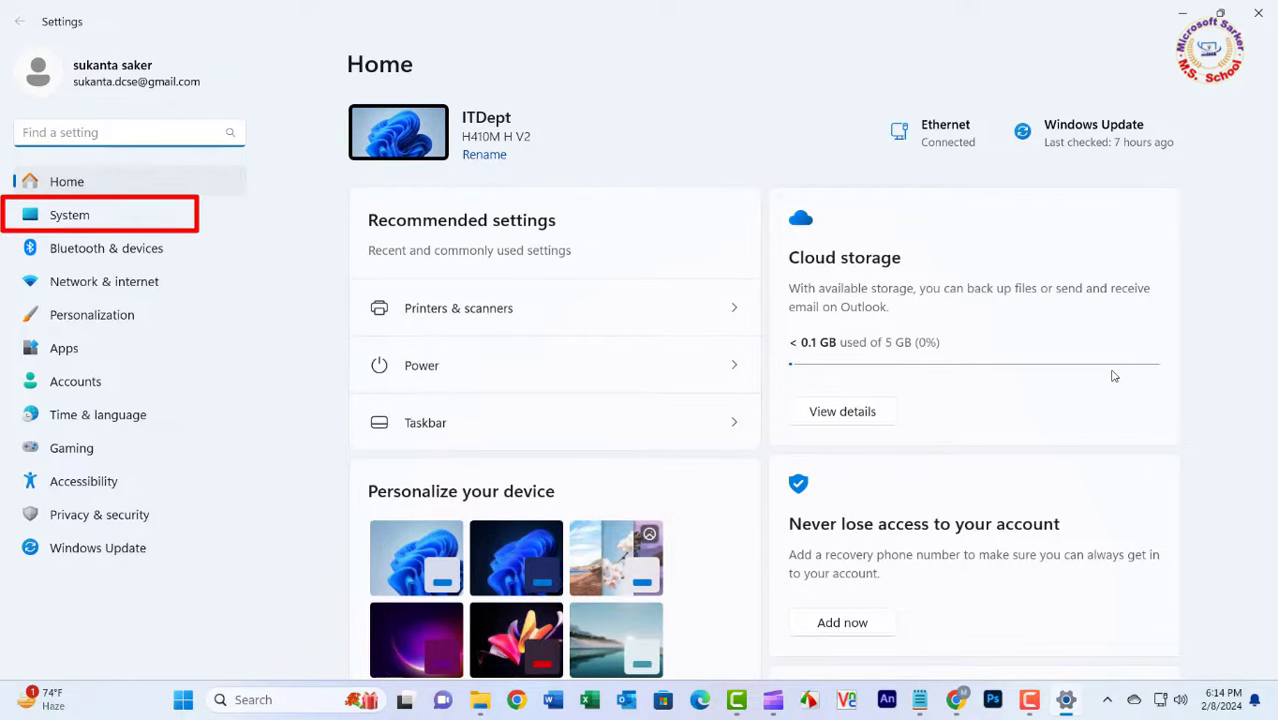
click(86, 226)
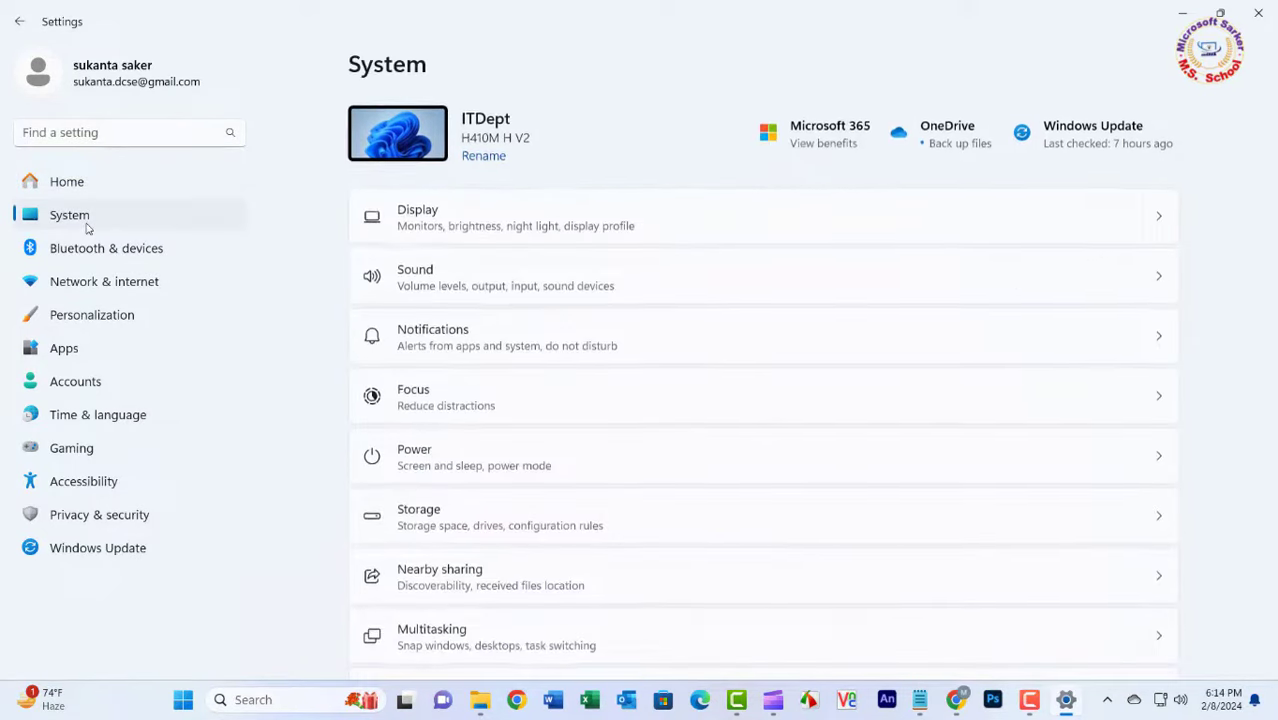
scroll(687, 338, down, 4)
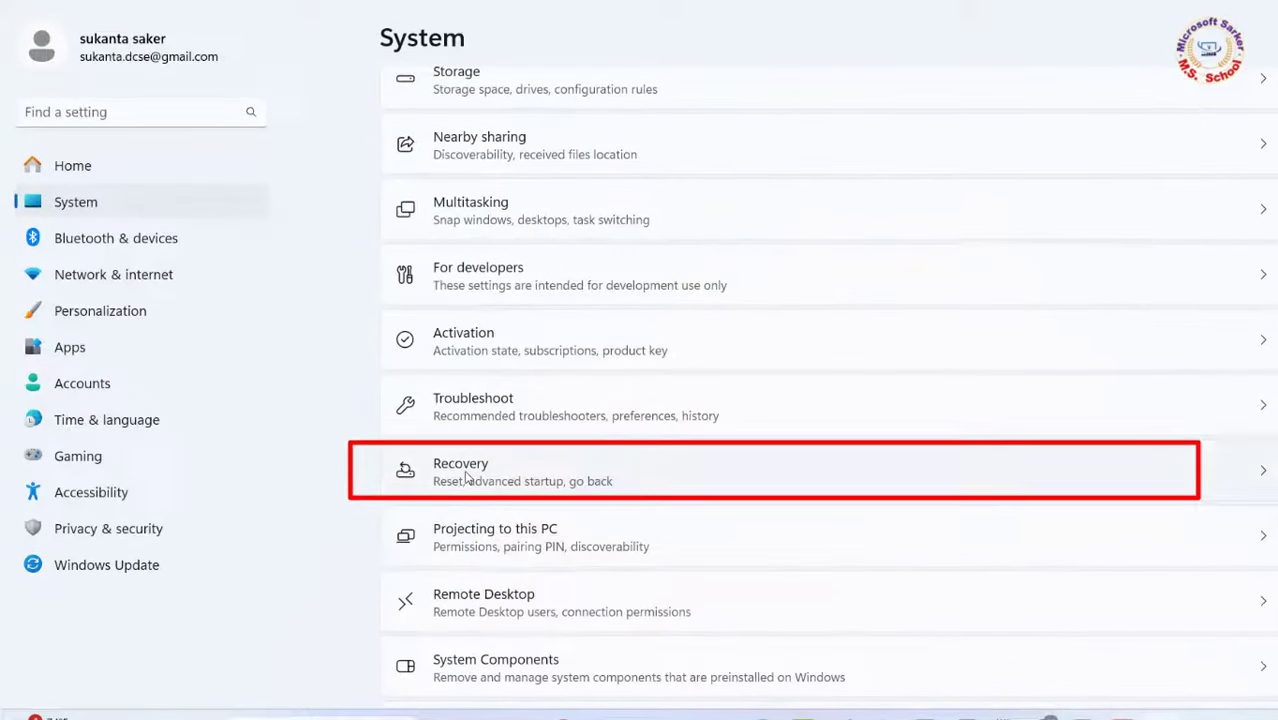
click(466, 478)
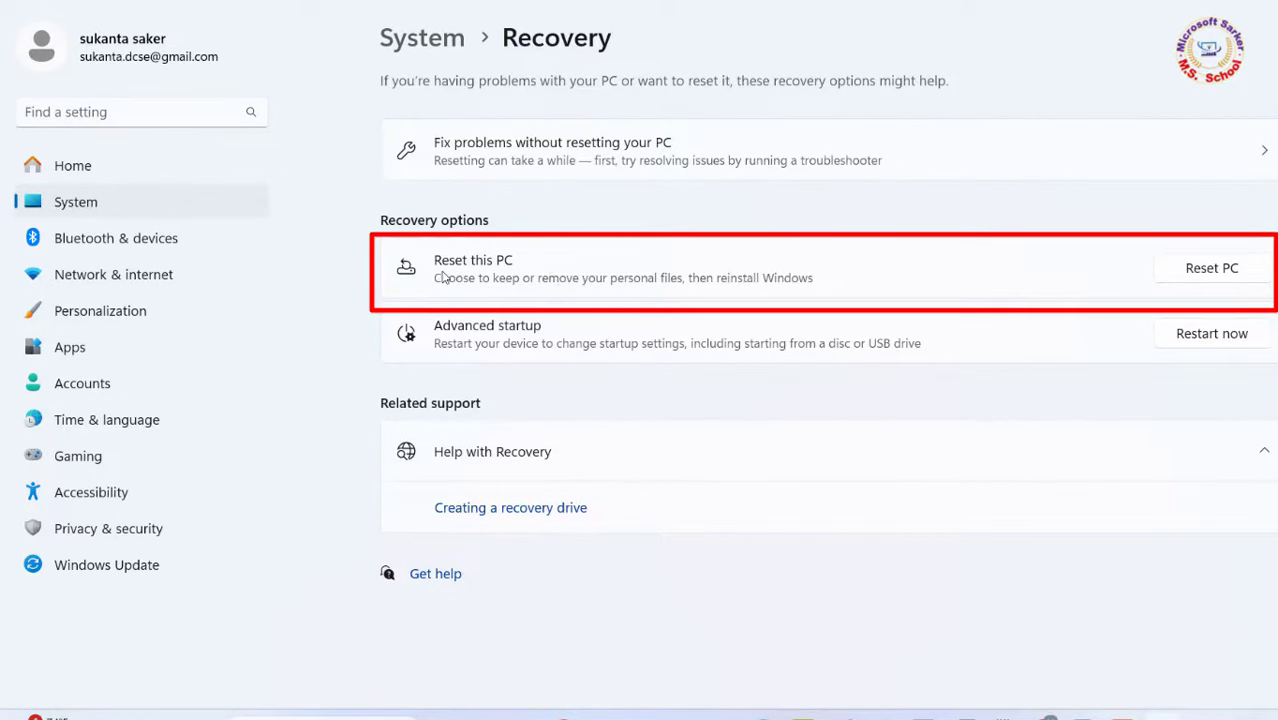
click(1210, 270)
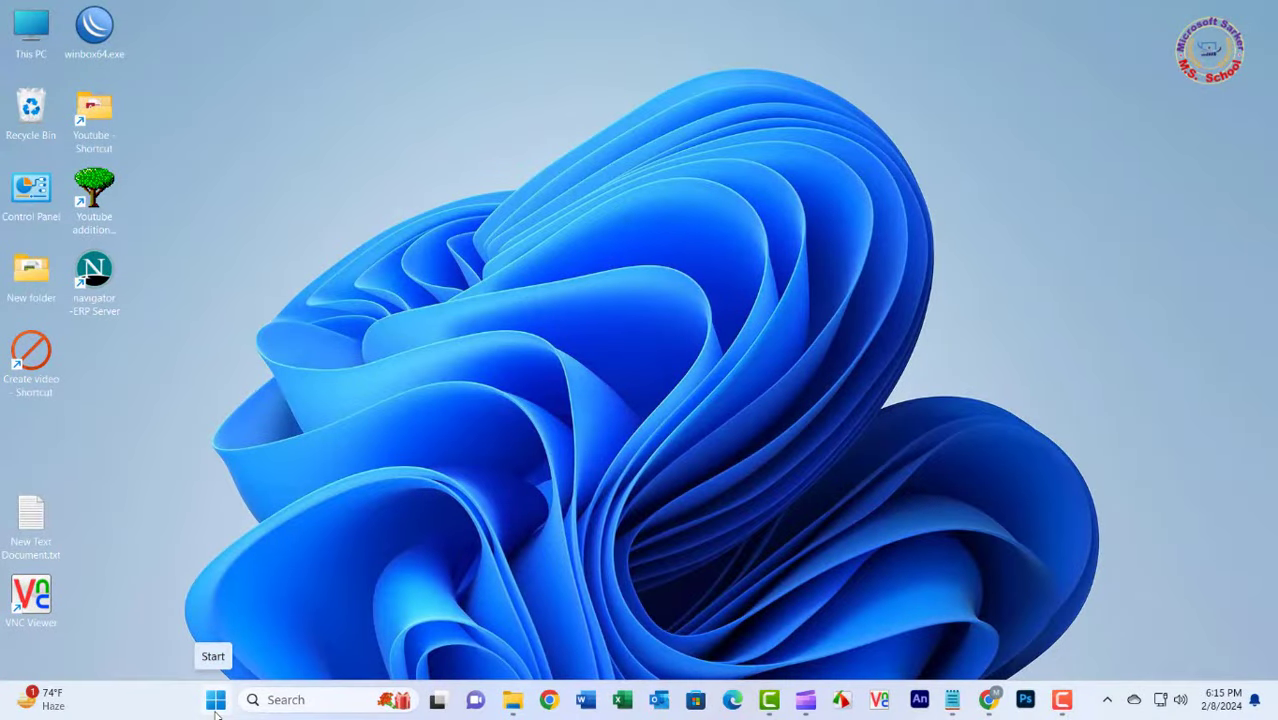
Show the Start menu power options, confirming Sleep, Hibernate, Shut down and Restart are back.
click(215, 702)
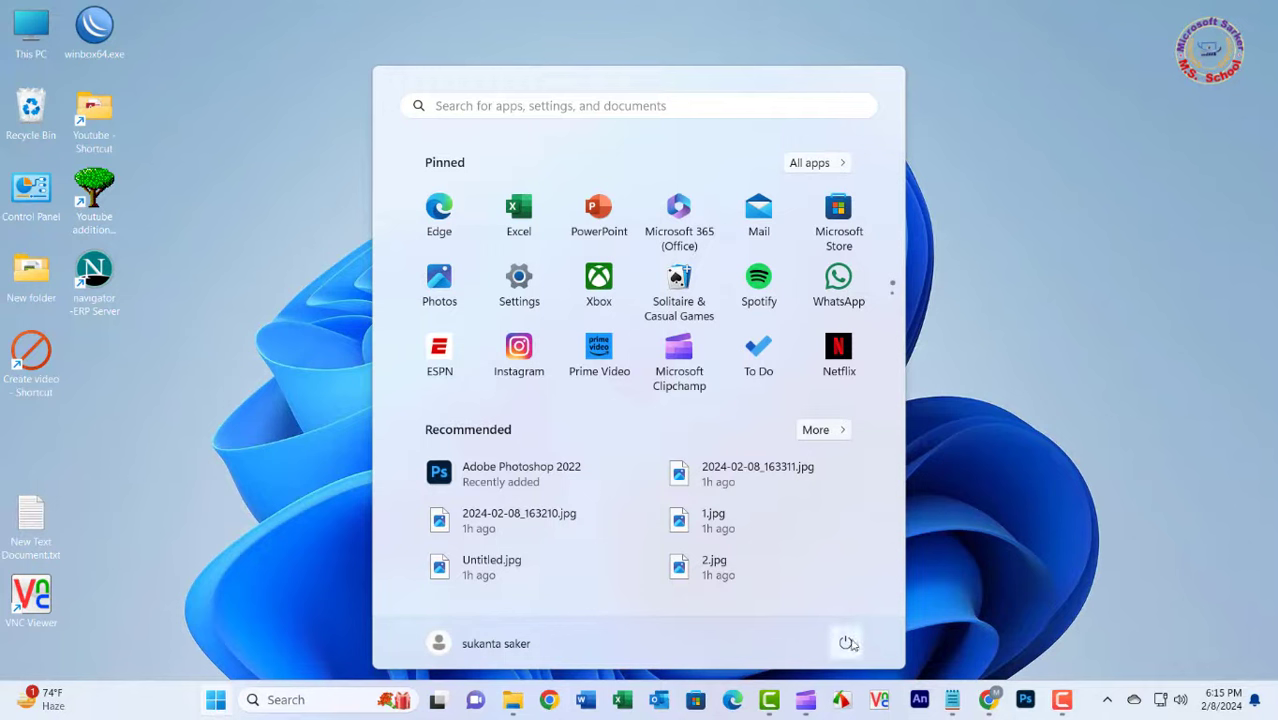
click(845, 643)
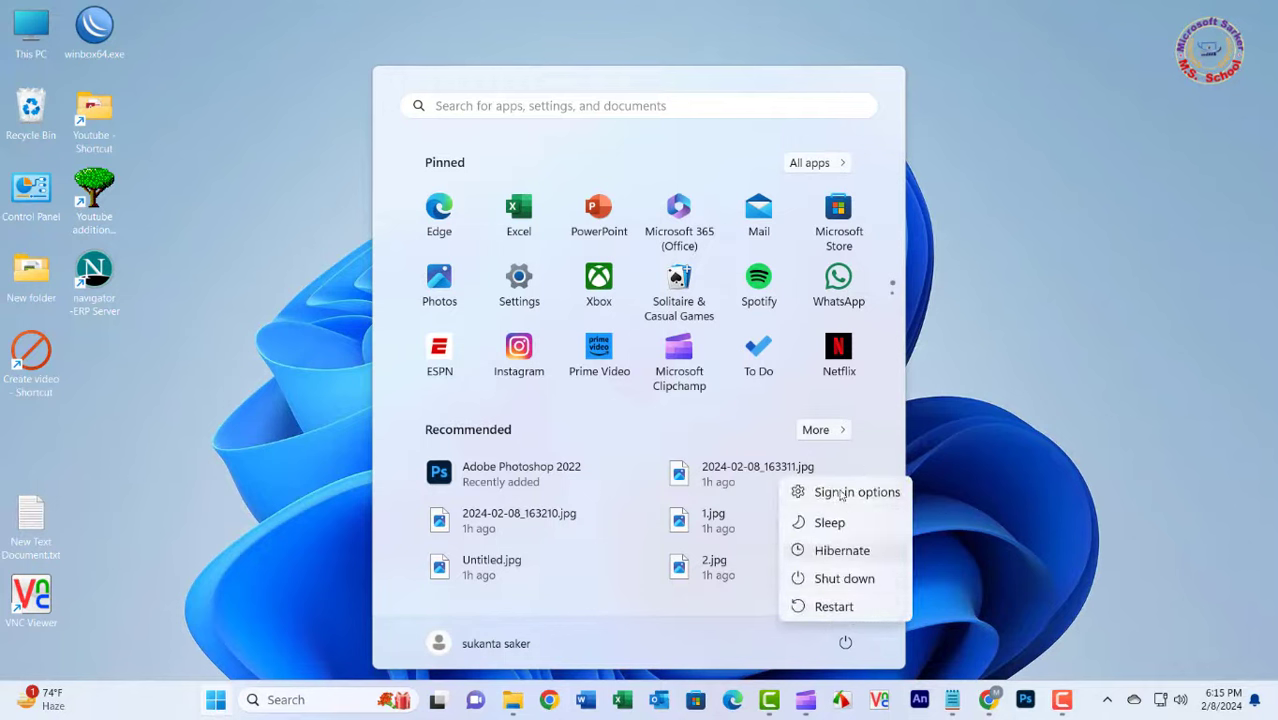